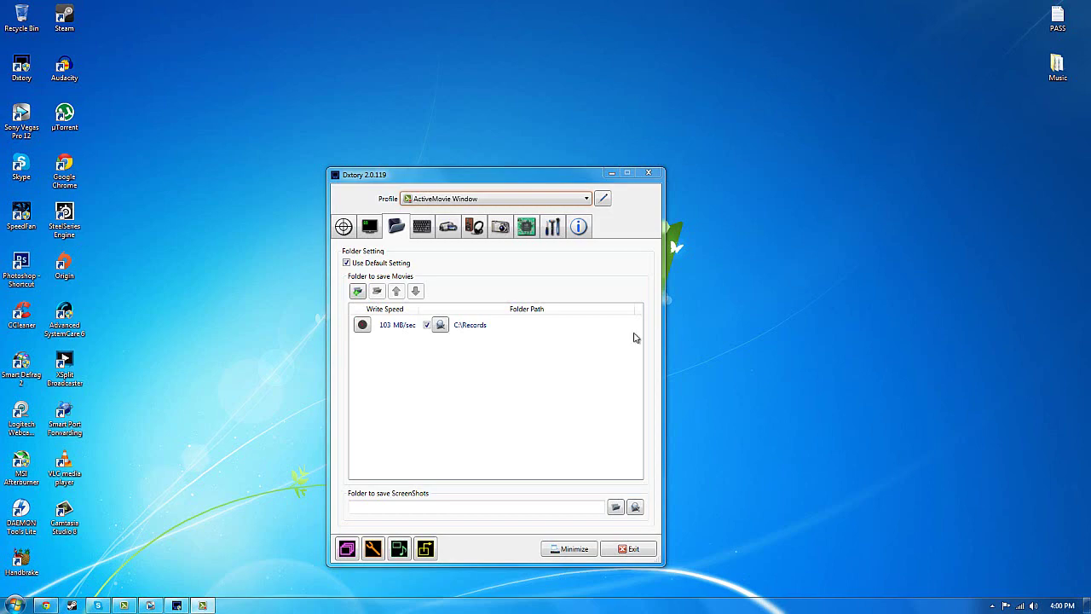
Reposition the Dxtory window and browse its pages through to the Movie capture settings
left_click_drag(418, 177, 442, 125)
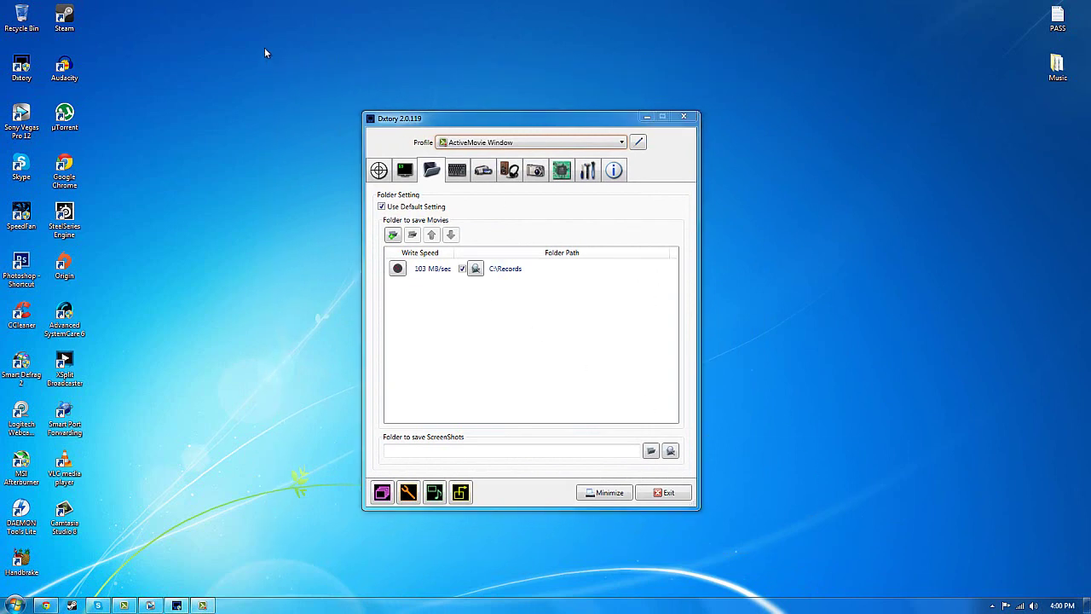
left_click_drag(264, 47, 303, 81)
mouse_move(403, 124)
left_mouse_down()
mouse_move(387, 119)
mouse_move(483, 134)
mouse_move(398, 118)
left_mouse_up()
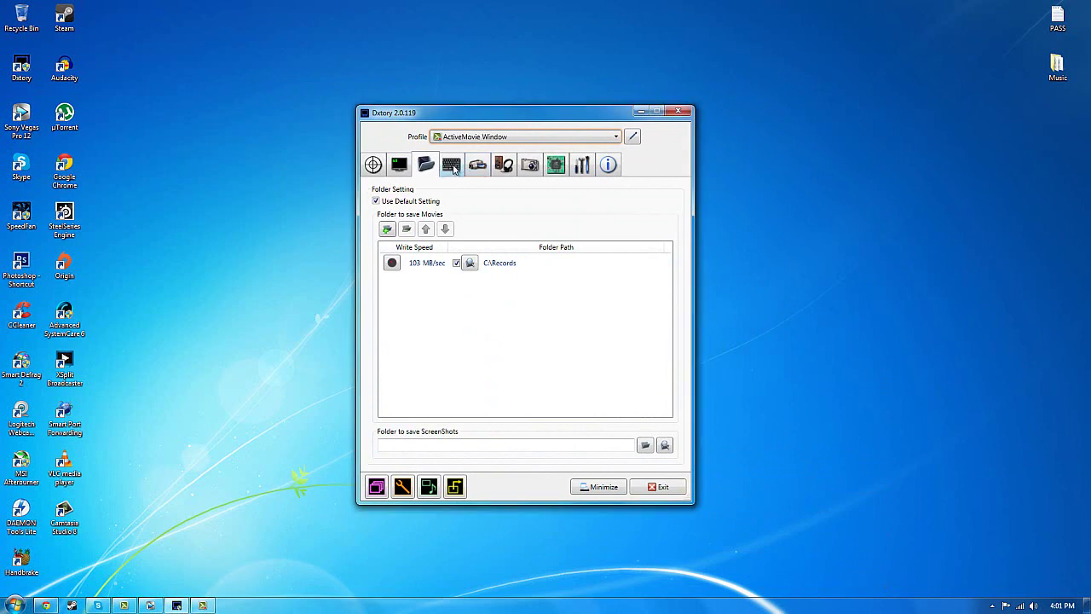
left_click(397, 165)
left_click(423, 171)
left_click(406, 167)
left_click(427, 170)
left_click(450, 169)
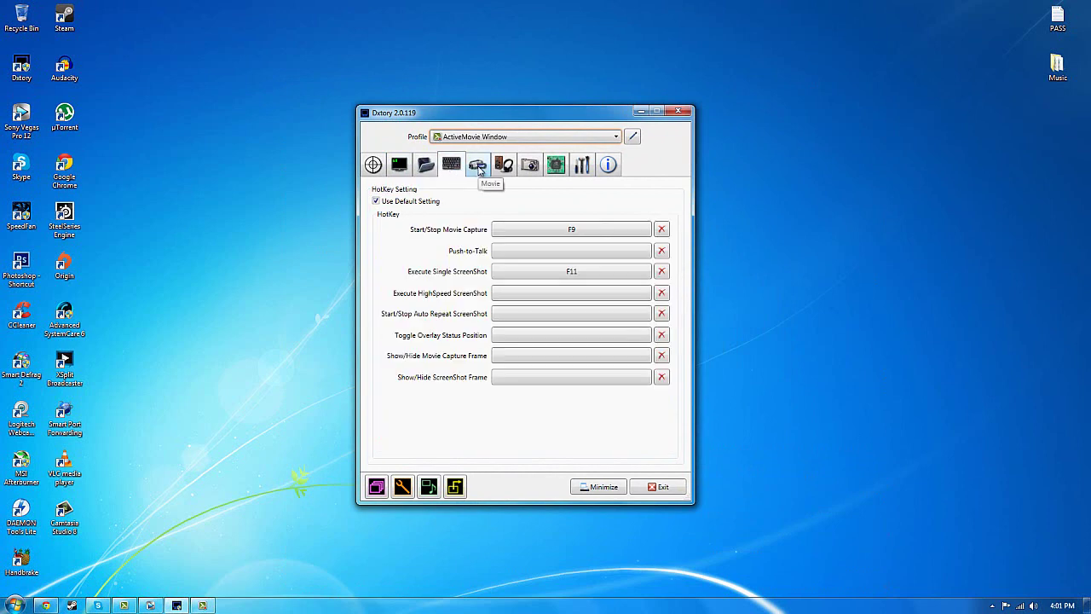
left_click(477, 168)
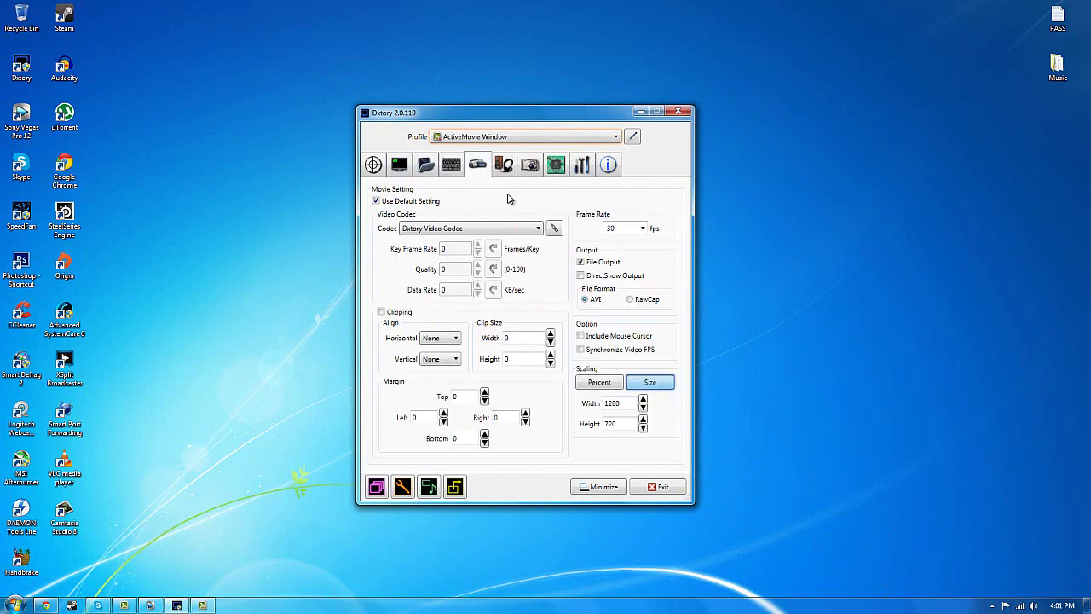
Bring up the Video Codec options showing YUV420(2x2) Medium Quality, and check the 30 fps frame-rate list
left_click(556, 230)
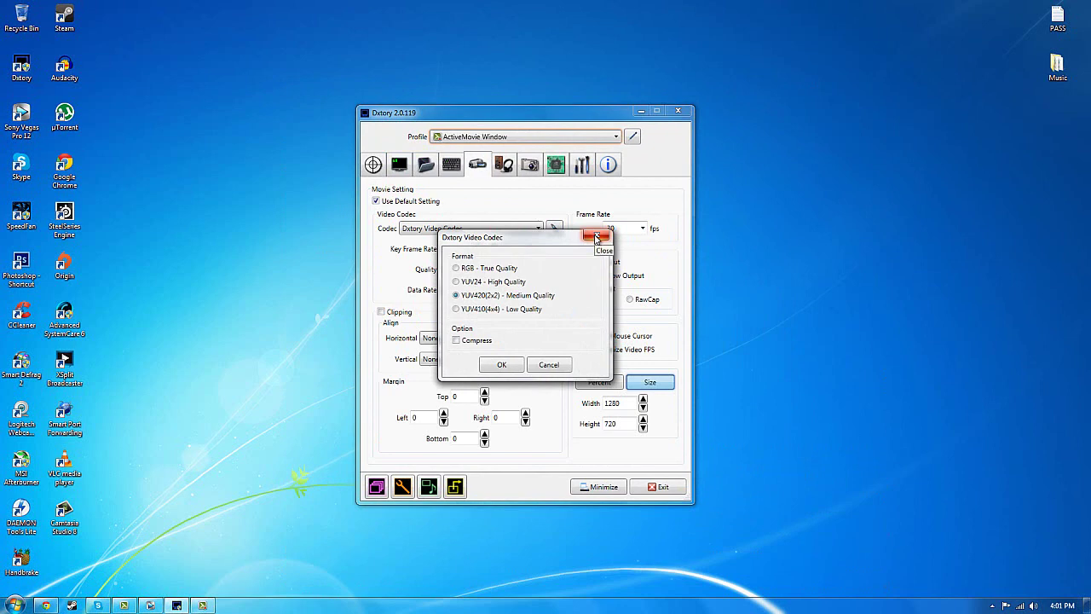
left_click(597, 236)
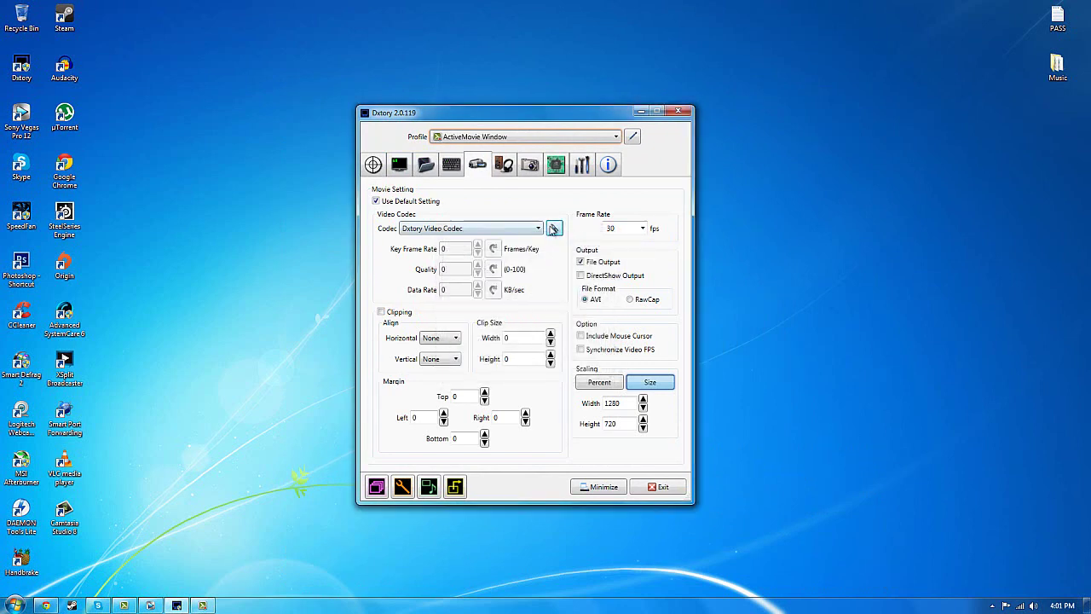
left_click(554, 228)
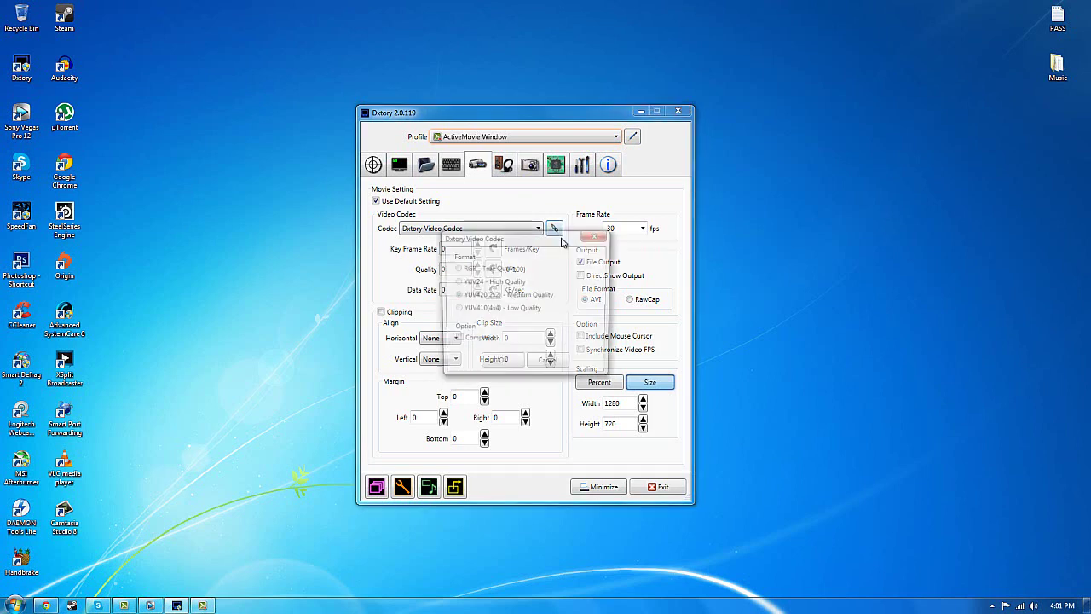
left_click(596, 236)
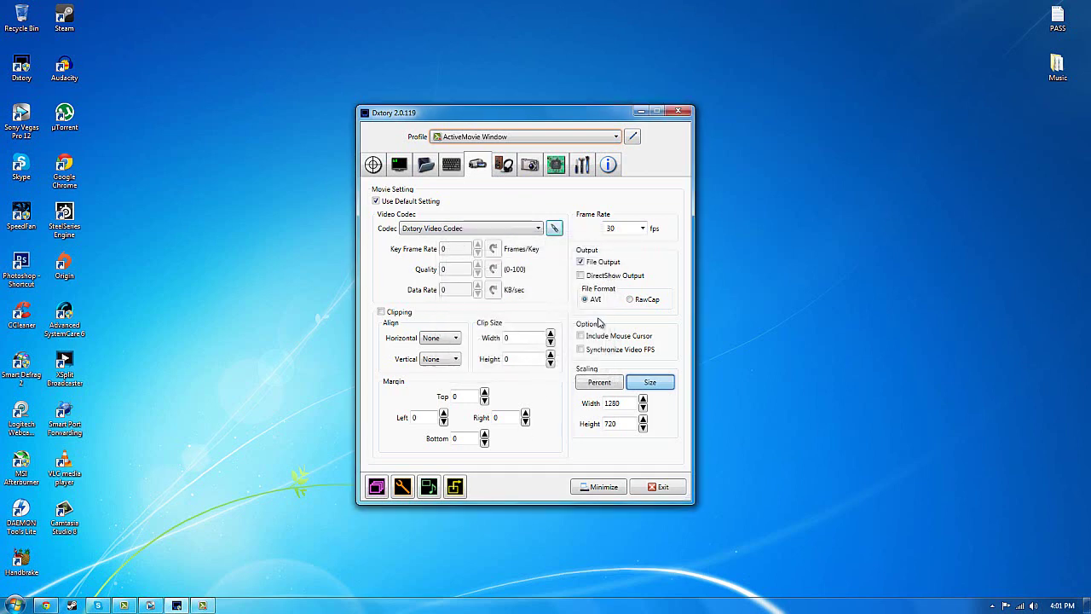
left_click(642, 228)
left_click(642, 229)
left_click(555, 228)
left_click_drag(494, 243, 448, 269)
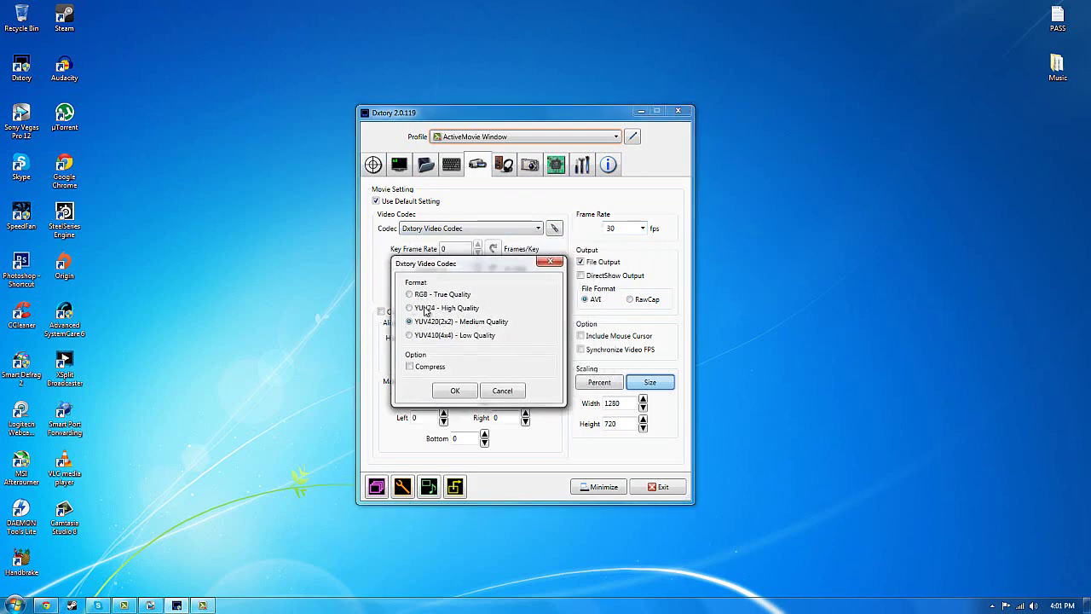
left_click(550, 261)
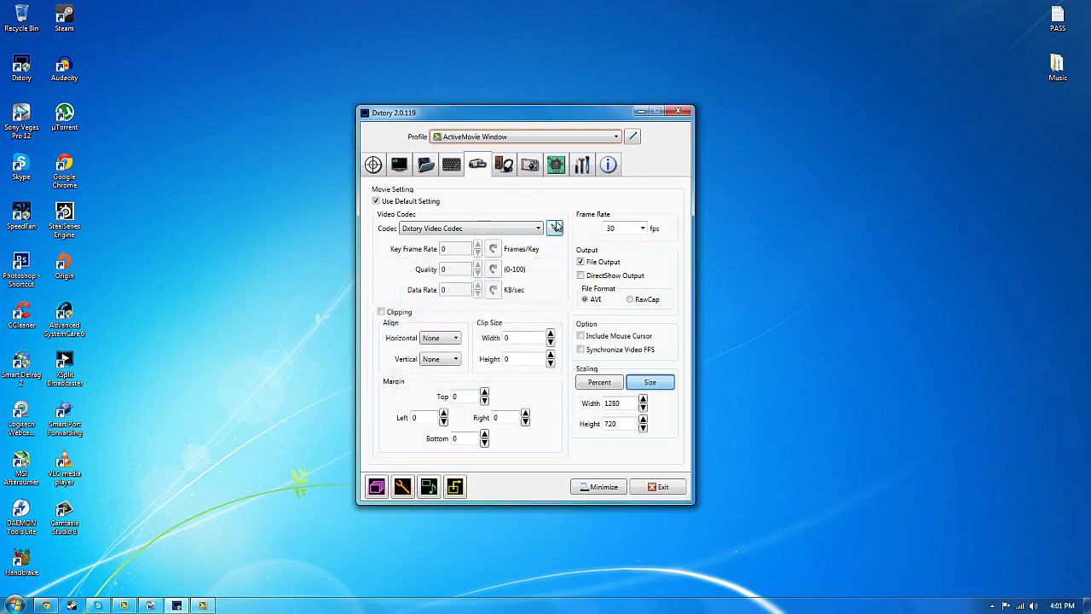
left_click(555, 230)
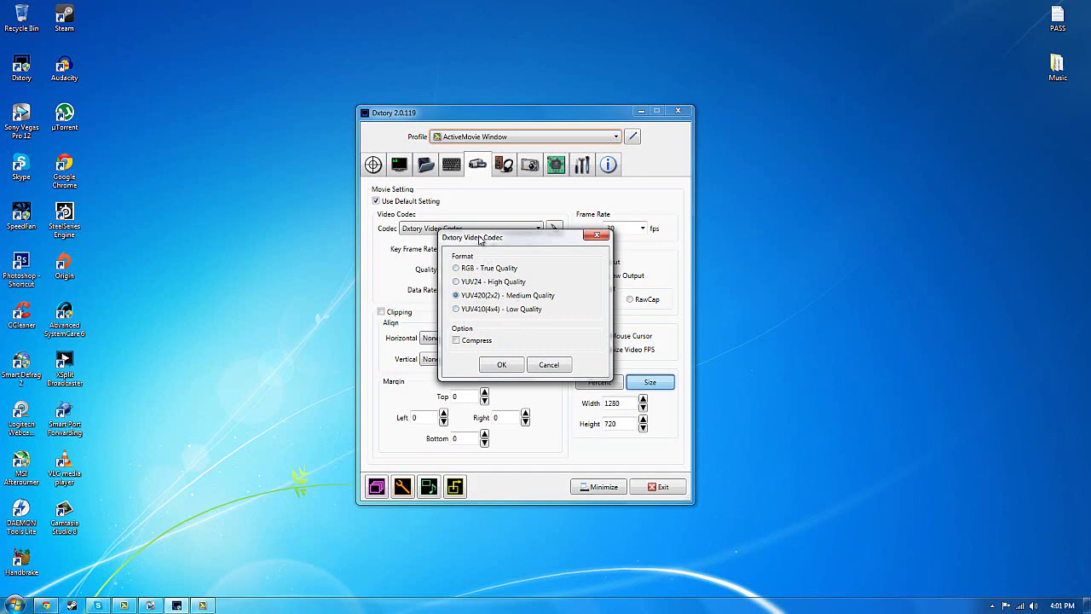
left_click_drag(472, 241, 434, 262)
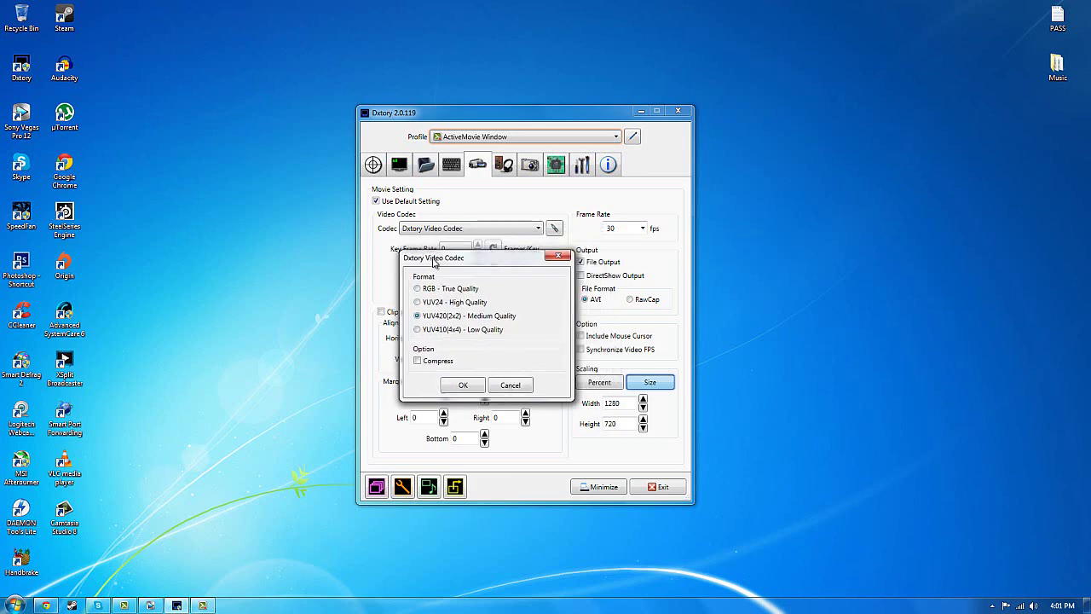
left_click(460, 386)
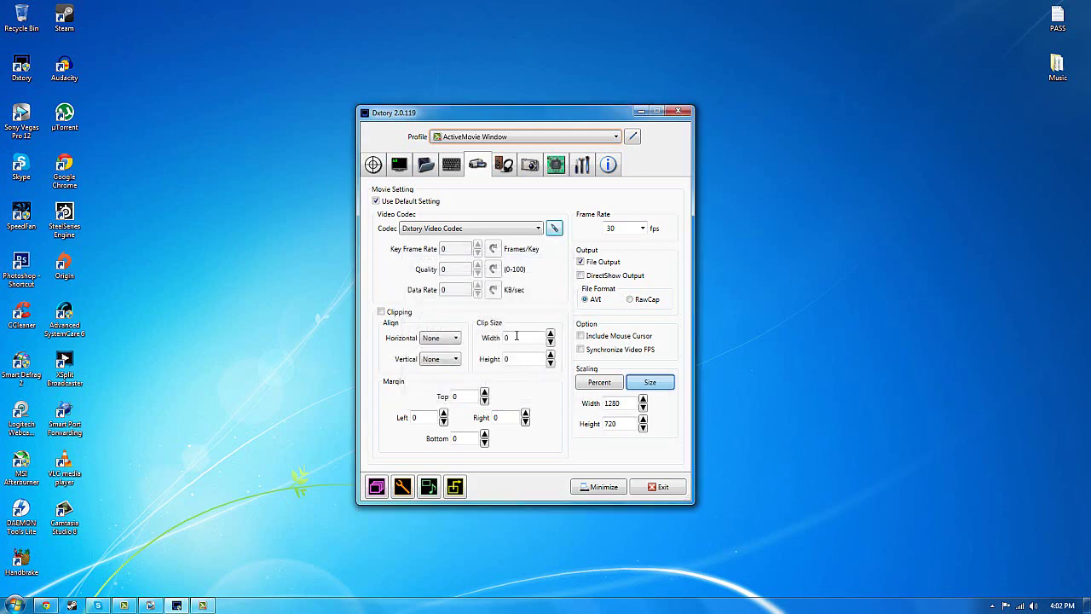
double_click(628, 404)
left_click_drag(614, 424, 602, 422)
left_click_drag(415, 116, 381, 110)
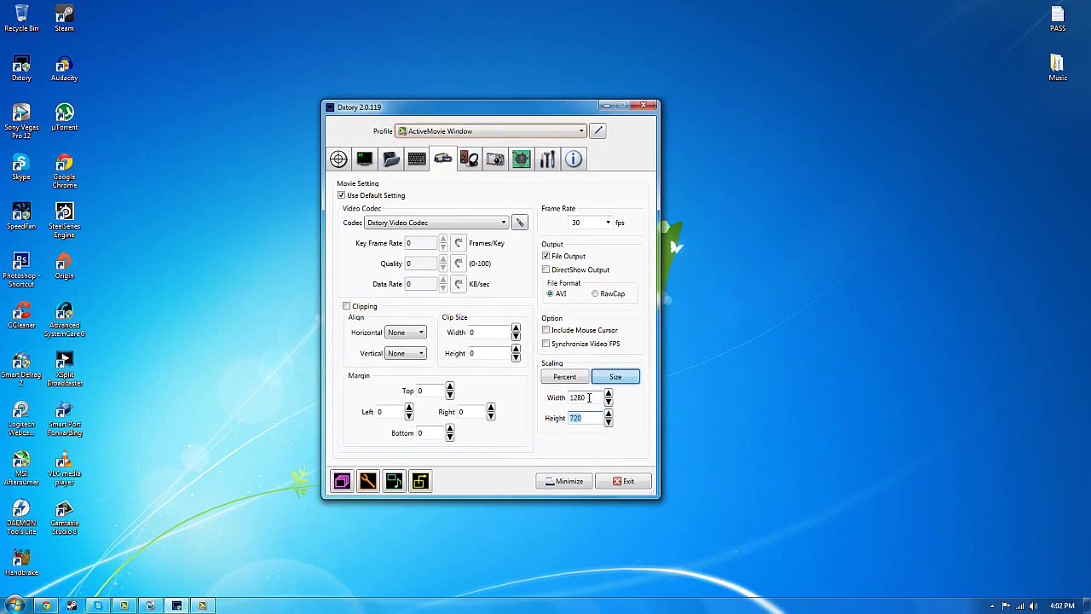
left_click_drag(590, 398, 514, 406)
left_click_drag(586, 418, 539, 364)
left_click(606, 223)
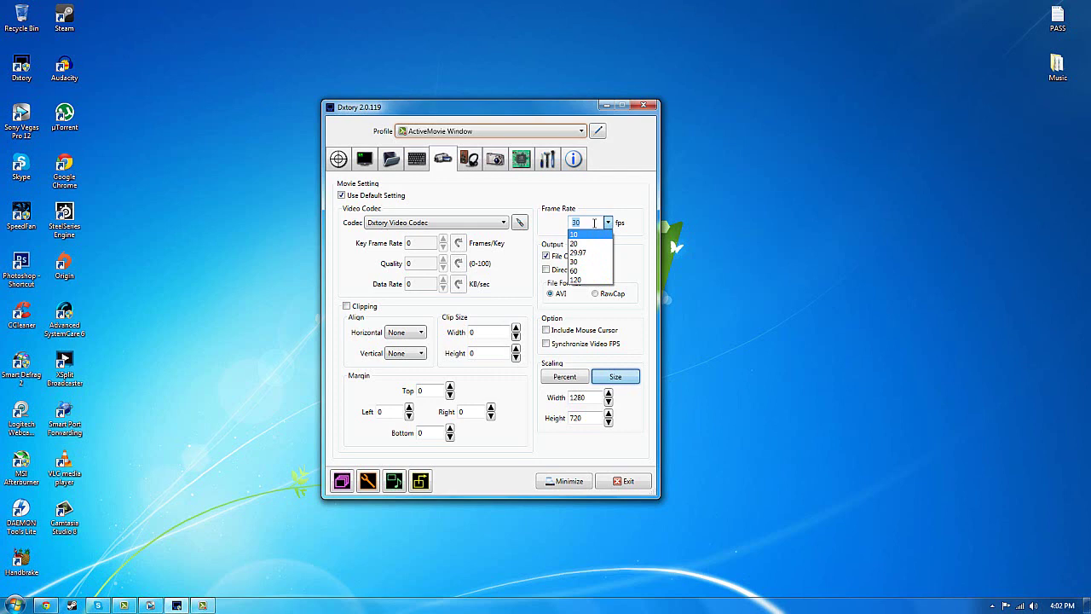
left_click(595, 223)
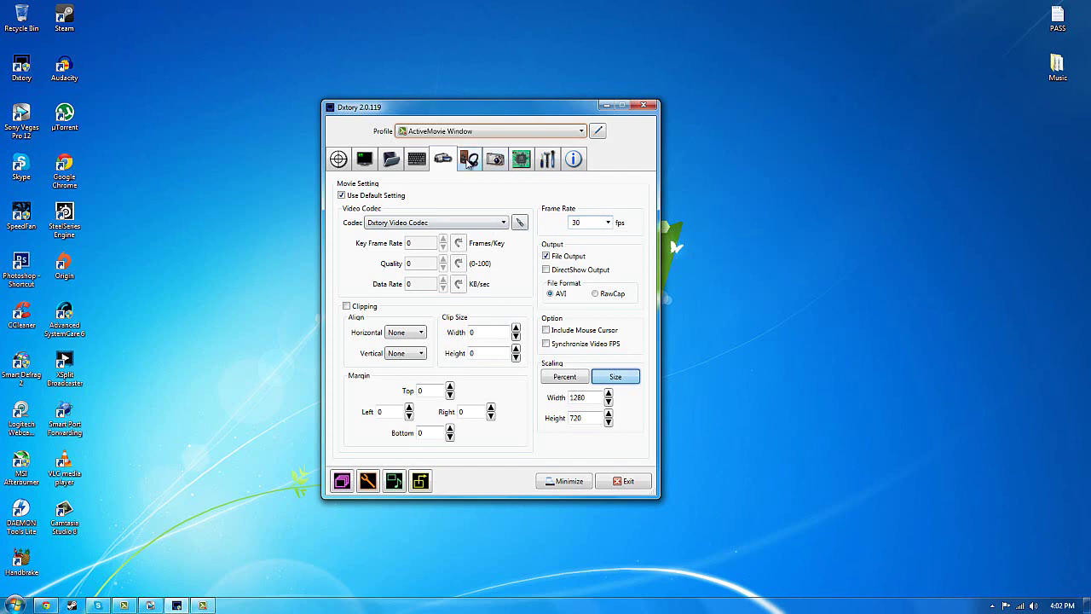
Check the Audio format list, then glance through the Screenshot, Advanced, Global, About, Folder and Hotkey pages
left_click(466, 161)
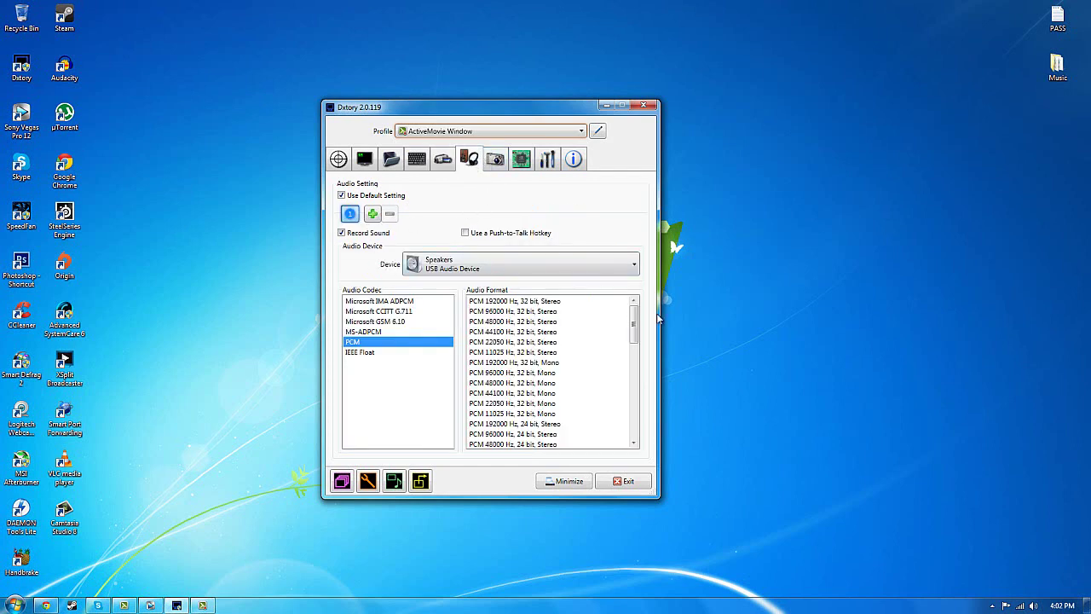
left_click_drag(634, 320, 626, 387)
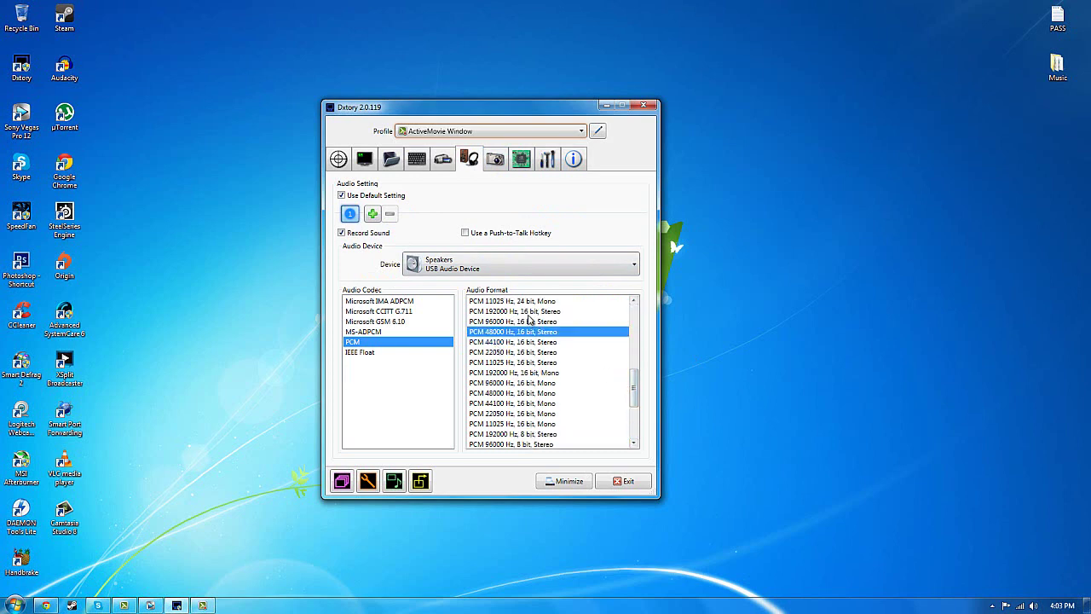
left_click(502, 163)
left_click(517, 162)
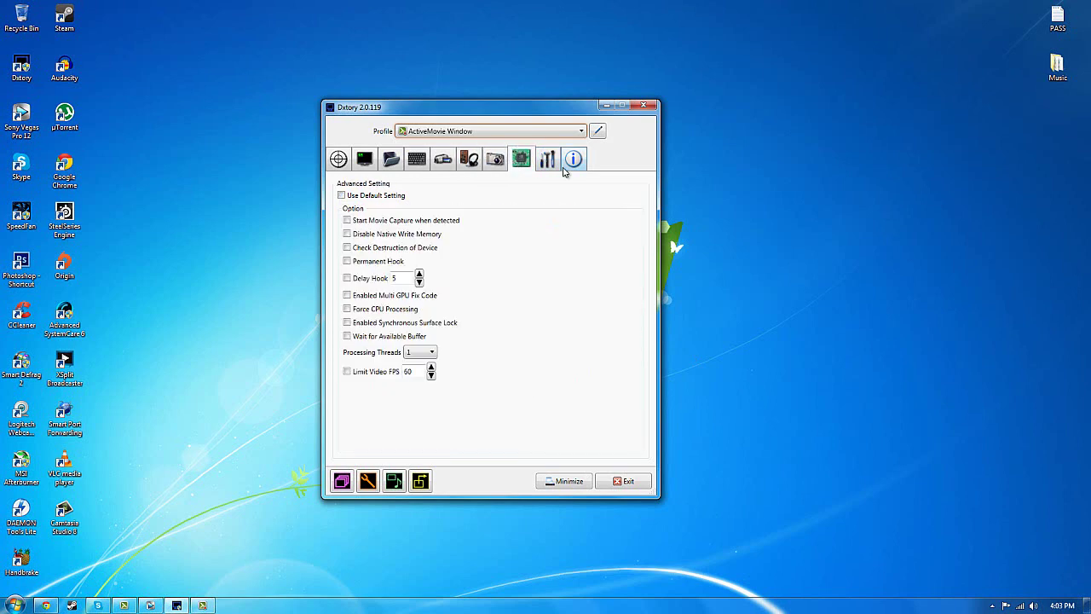
left_click(548, 161)
left_click(573, 160)
left_click(397, 164)
left_click(416, 162)
left_click(443, 162)
left_click(365, 161)
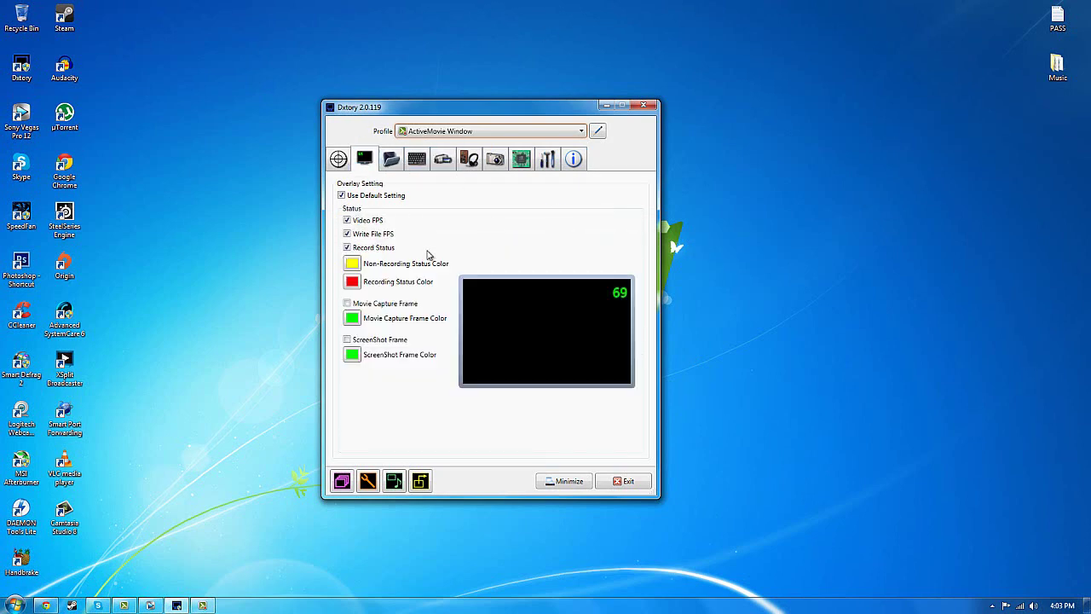
left_click(393, 161)
left_click(417, 158)
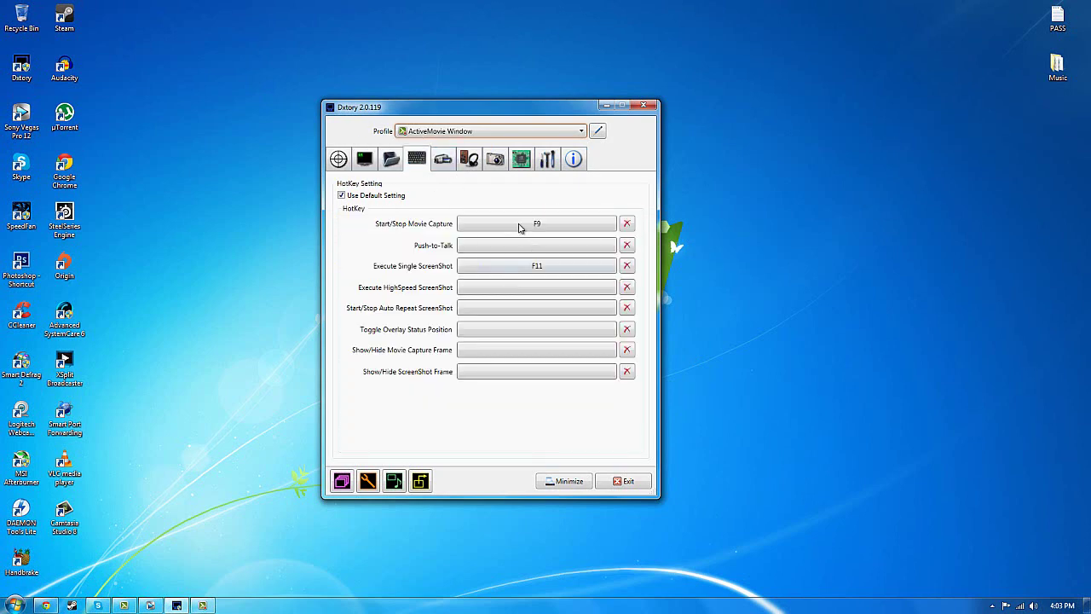
Minimize Dxtory, restore Vegas Pro, and open Computer from the Start menu
left_click(606, 105)
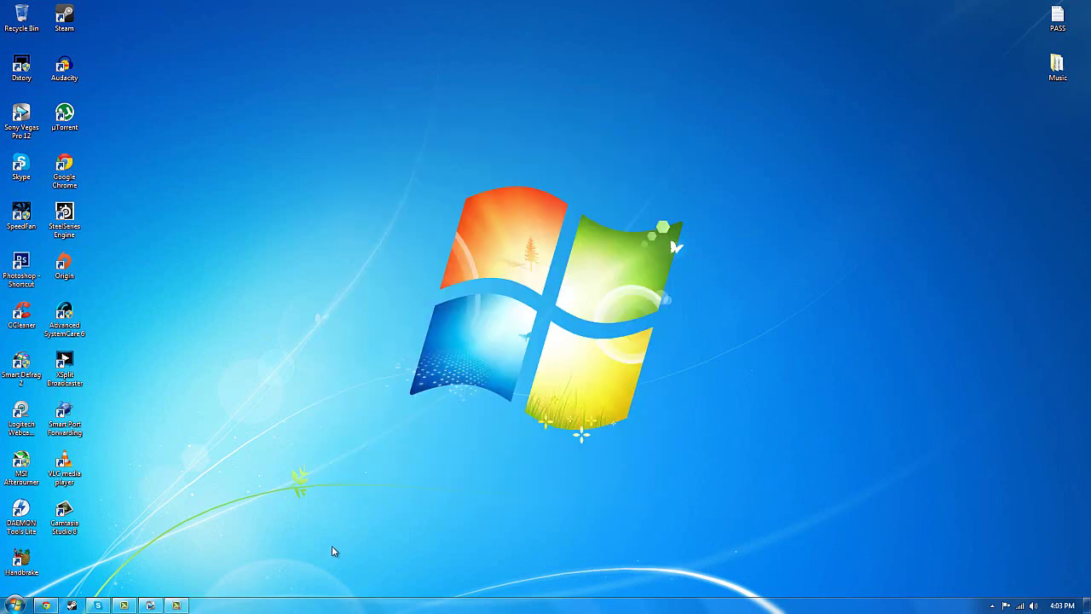
left_click(150, 606)
key("super")
left_click(191, 334)
Browse to Videos > Sample Videos and drag Wildlife onto the Vegas timeline
scroll(652, 420, "down", 1)
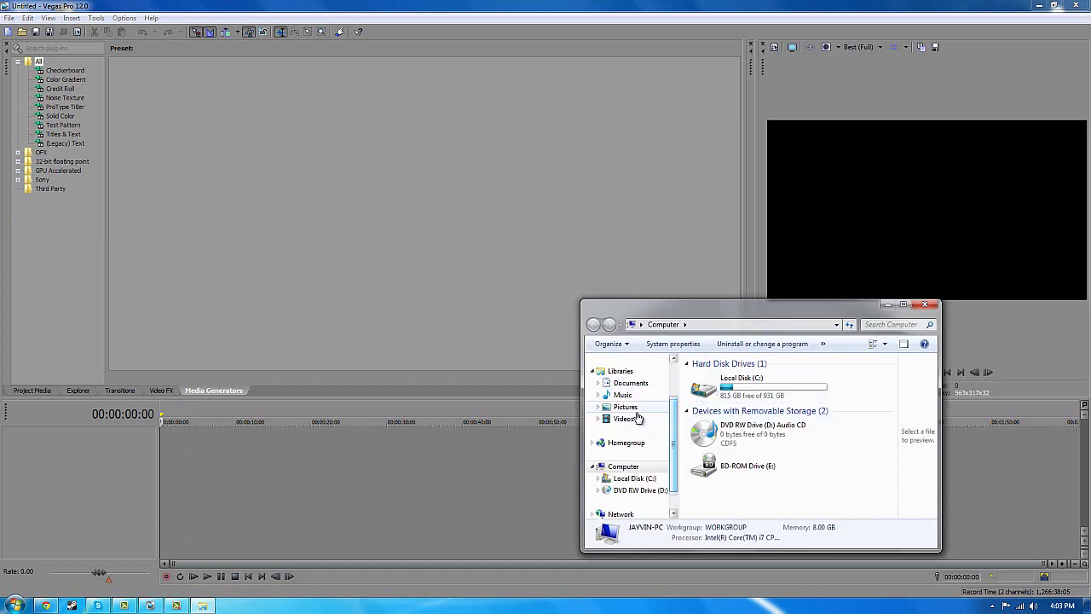
left_click(631, 420)
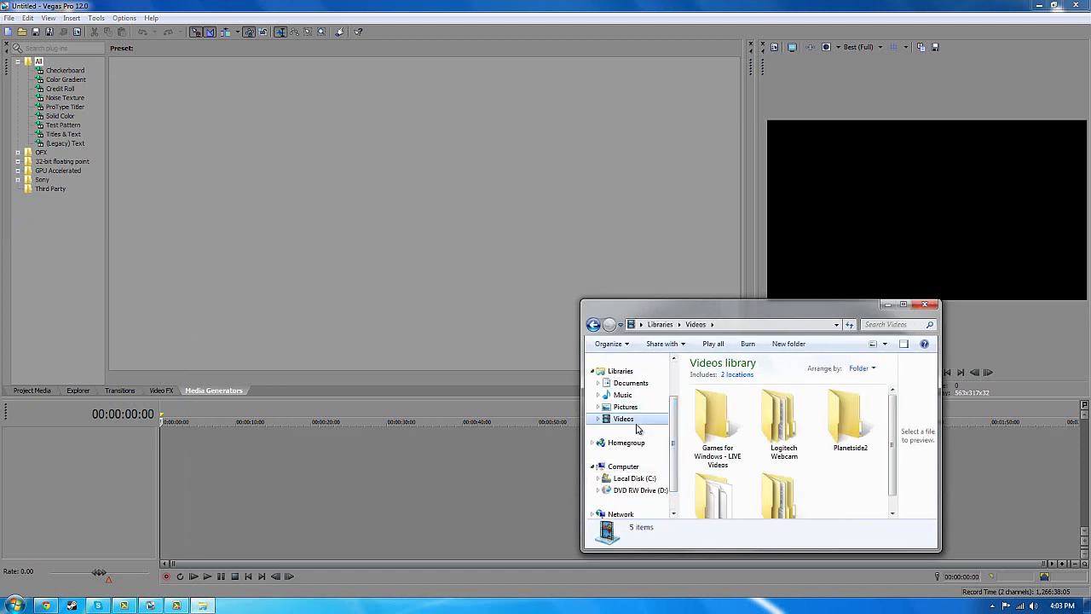
scroll(891, 460, "down", 1)
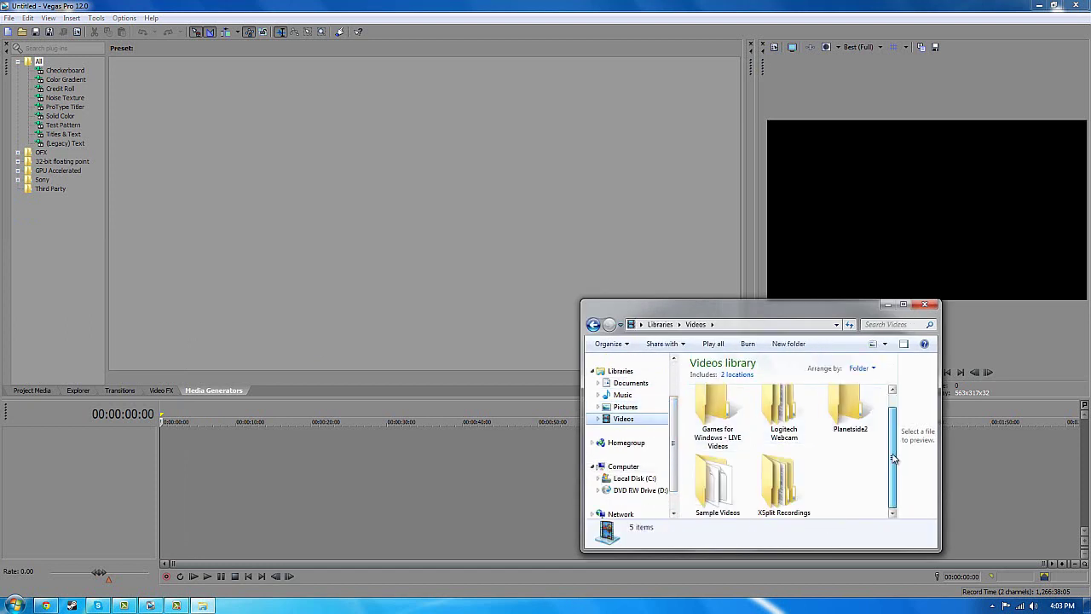
left_click(724, 484)
double_click(725, 484)
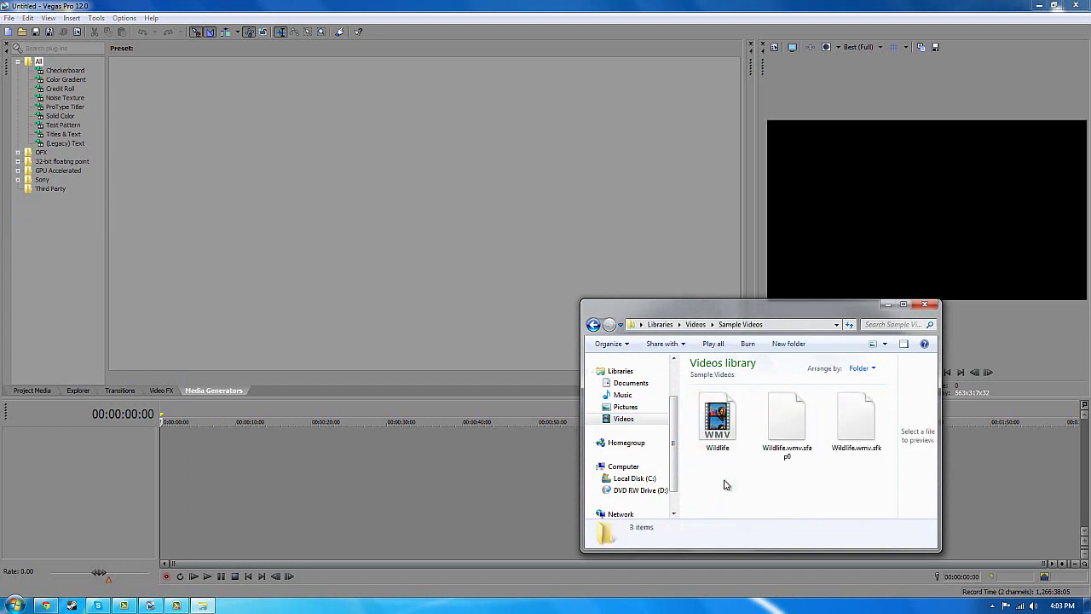
left_click_drag(740, 309, 737, 238)
left_click(722, 373)
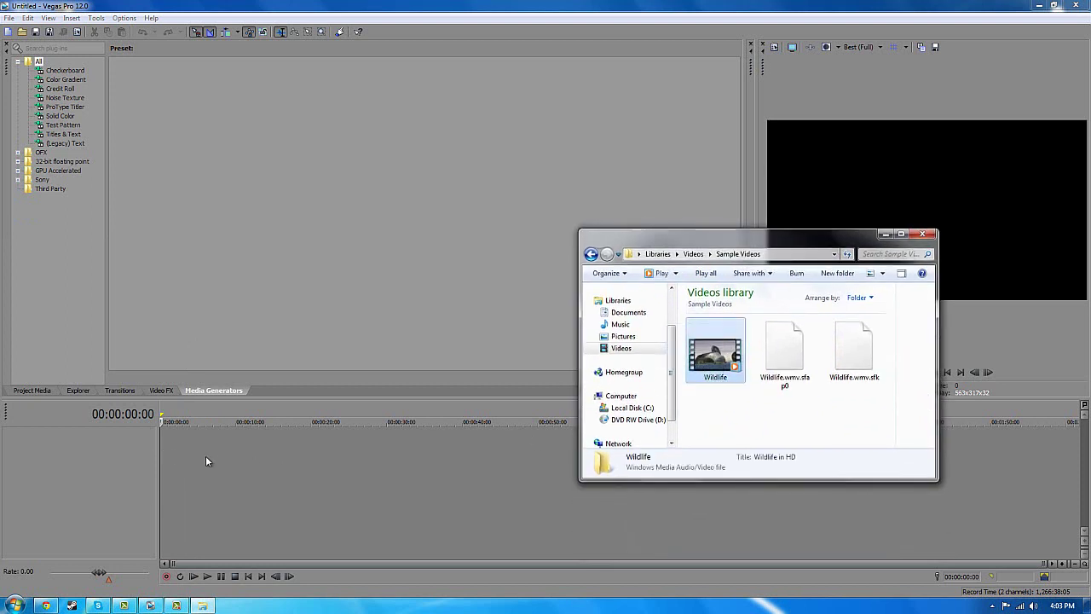
left_click_drag(711, 351, 171, 448)
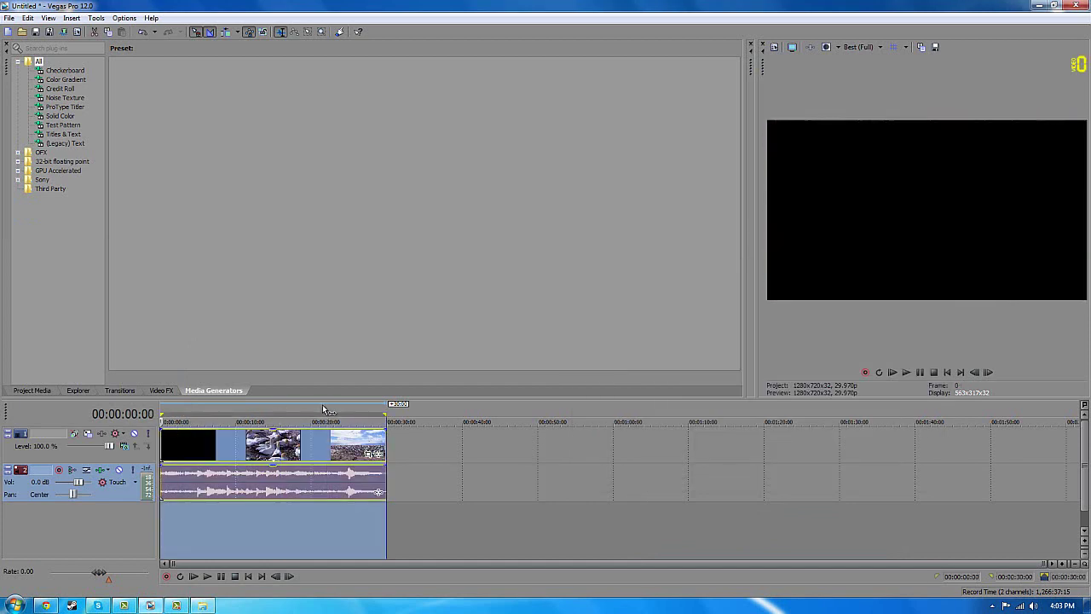
Set the Wildlife video event's properties to Disable resample
left_click(310, 445)
left_click(266, 443)
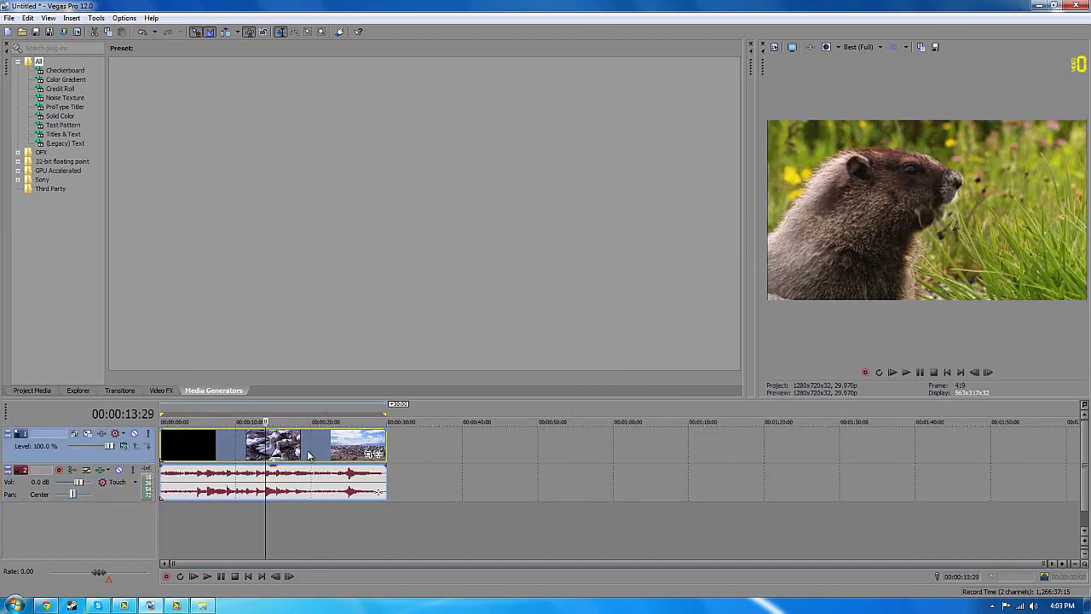
scroll(329, 458, "up", 2)
scroll(329, 458, "down", 3)
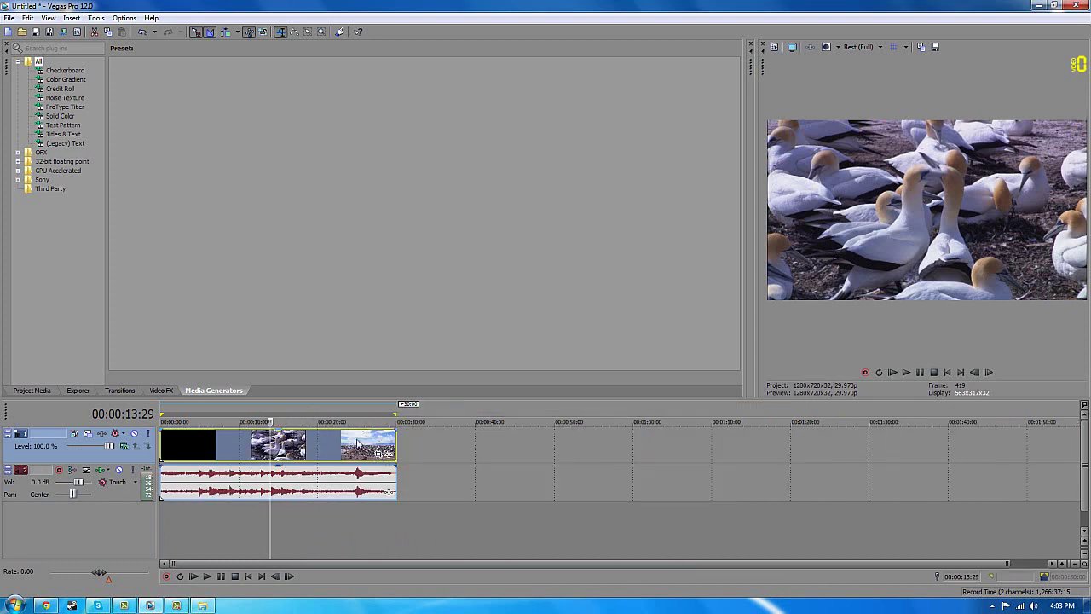
left_click(344, 479)
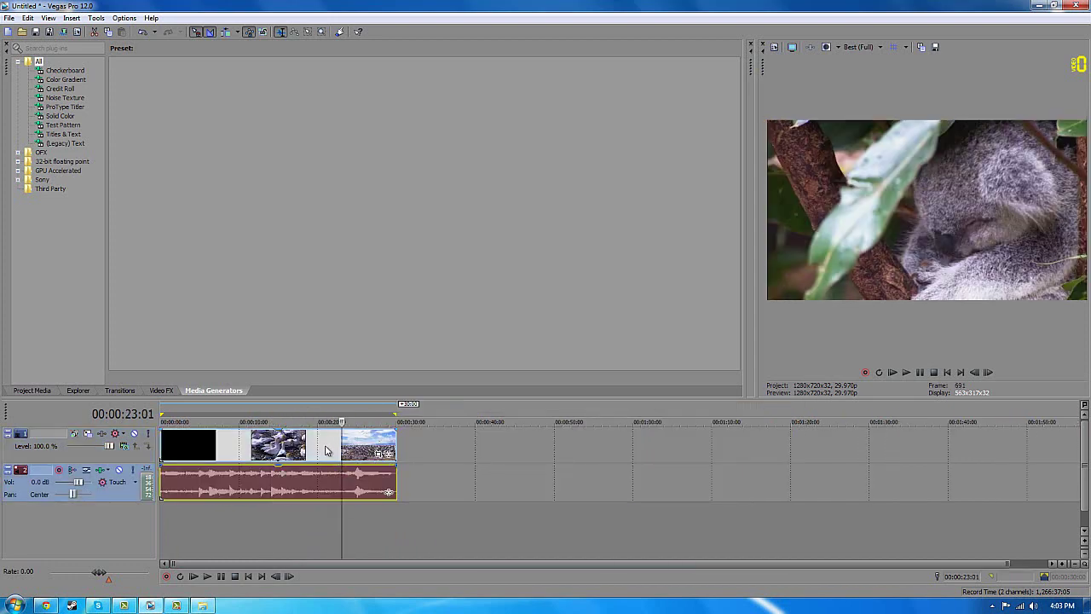
left_click(305, 445)
right_click(335, 445)
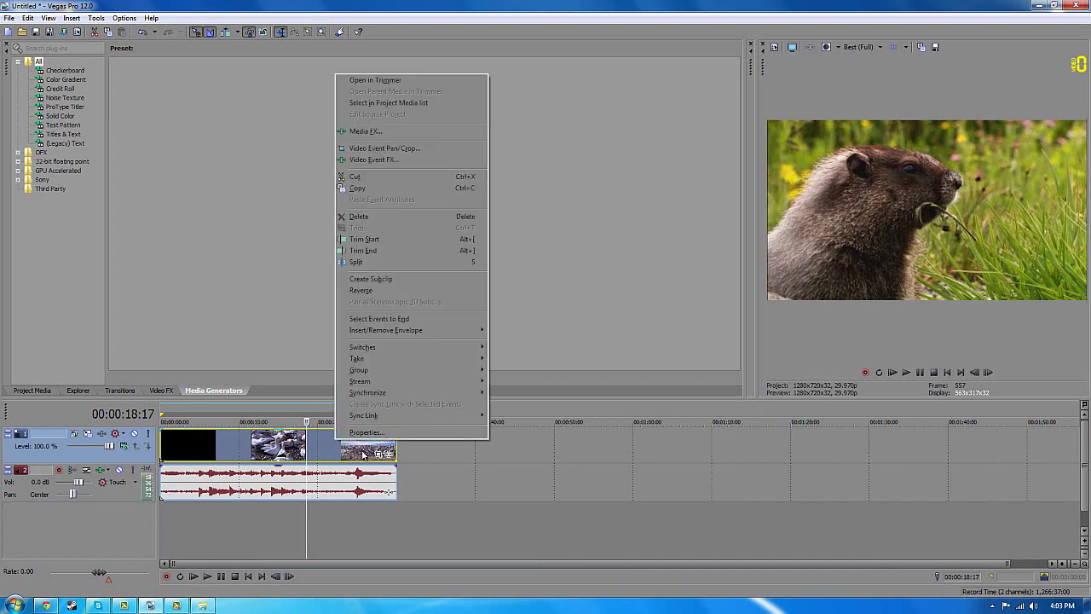
left_click(366, 432)
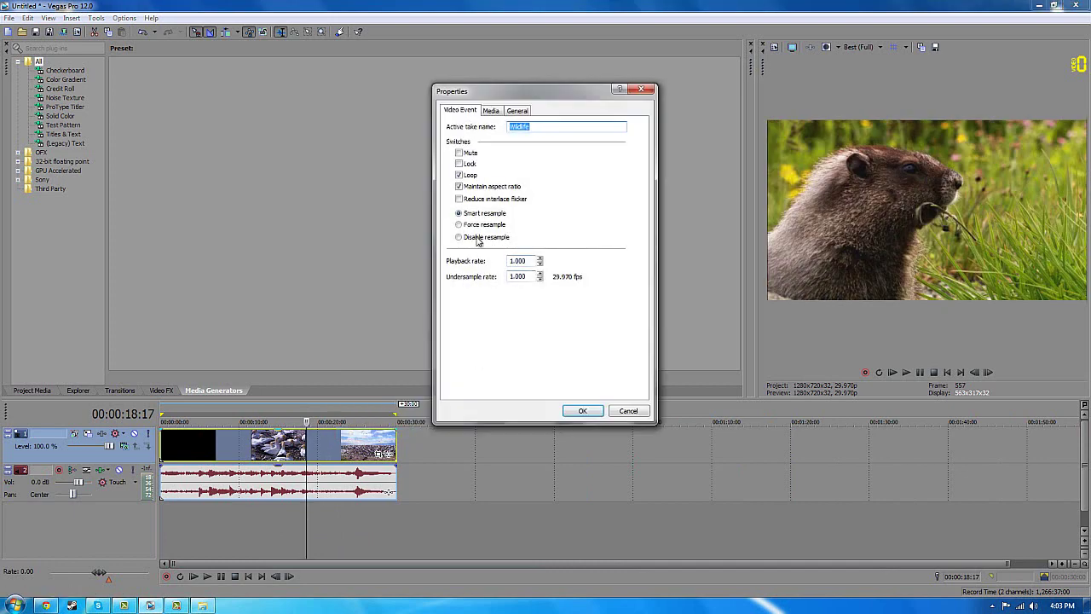
left_click(477, 238)
left_click(582, 410)
Preview the clip, playing briefly from the marmot shot
left_click(356, 414)
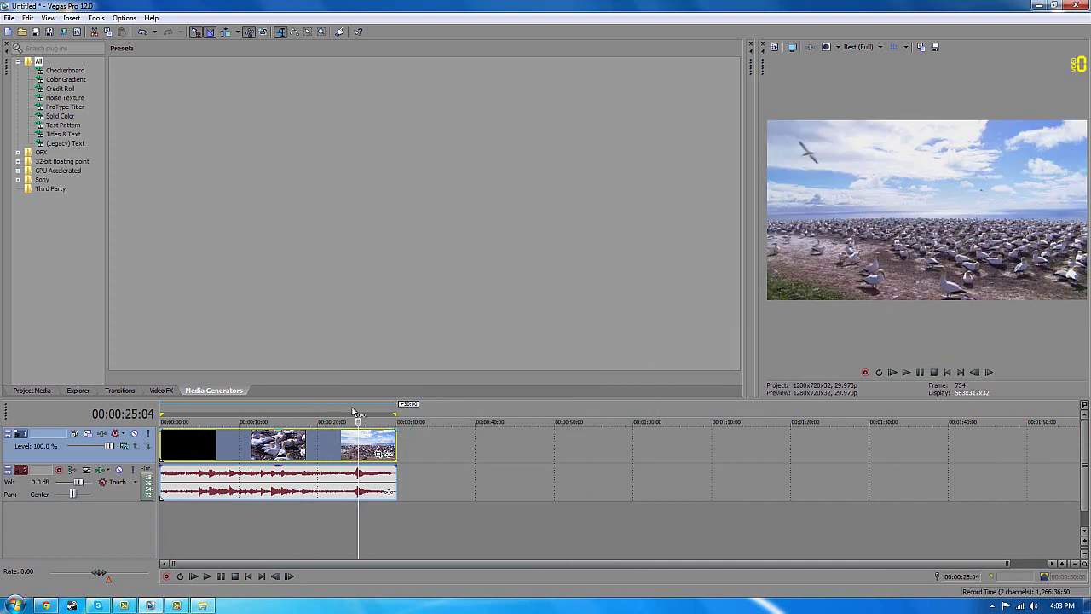
left_click(303, 414)
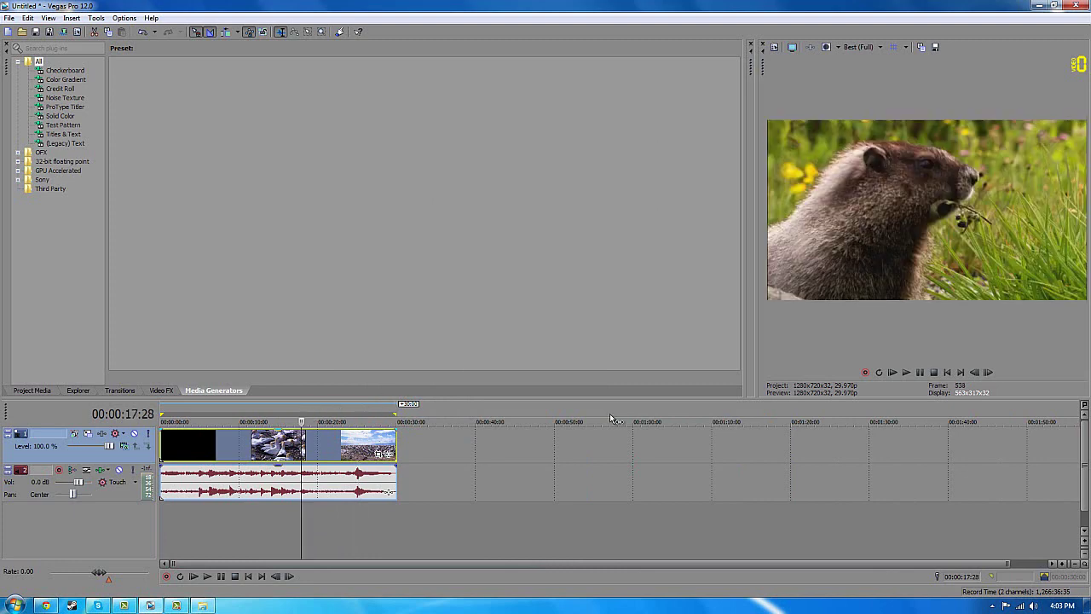
left_click(907, 372)
left_click(921, 372)
Bring up Project Properties and keep the HDV 720-30p template (1280x720, 29.970 fps)
left_click(10, 18)
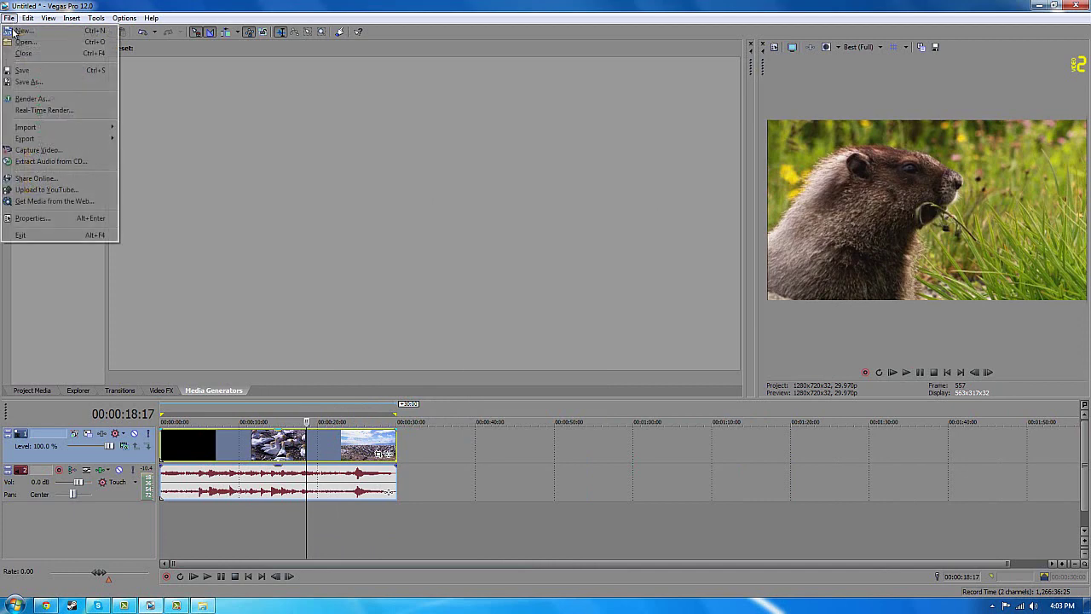
left_click(64, 220)
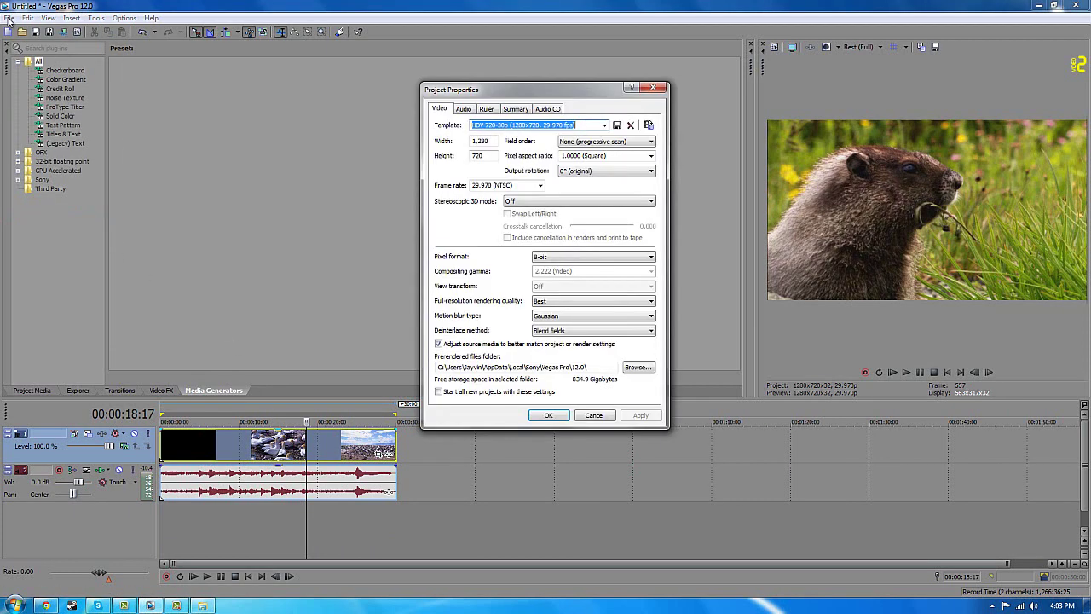
left_click(656, 87)
left_click(9, 18)
left_click(80, 218)
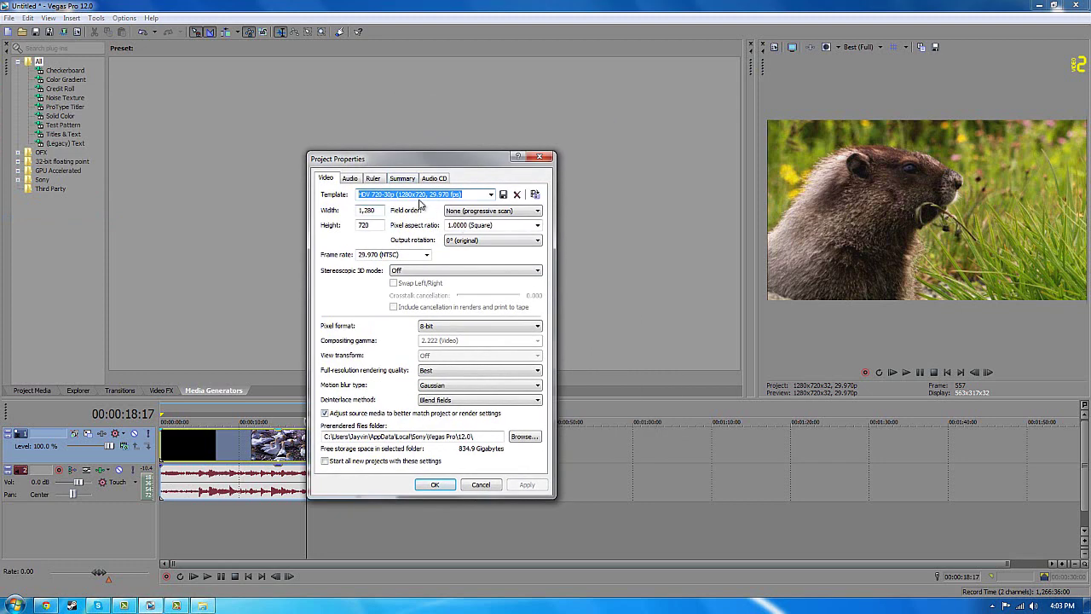
left_click(491, 195)
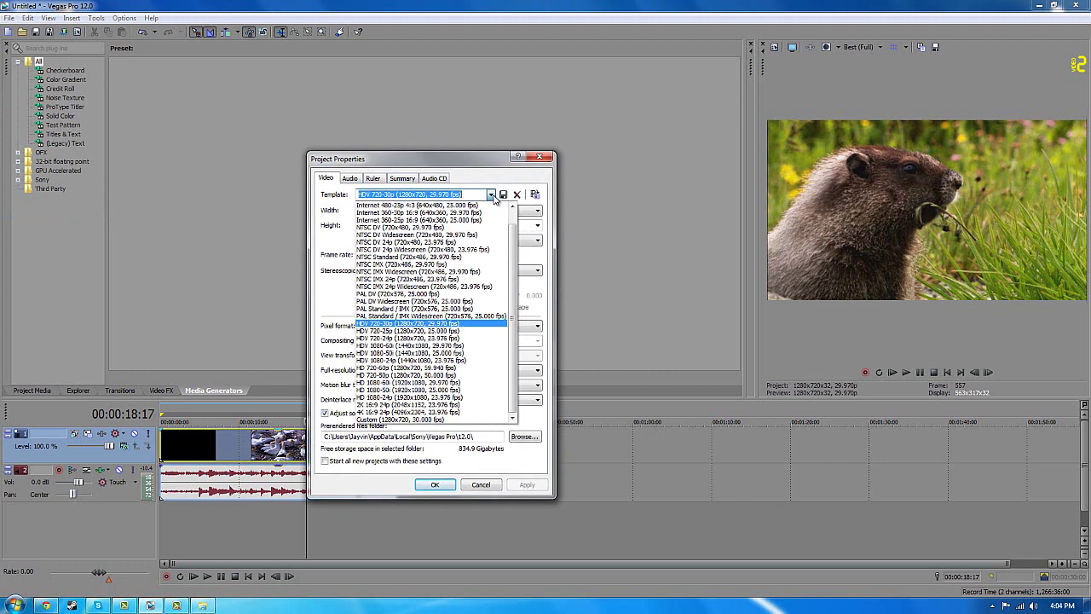
left_click(491, 196)
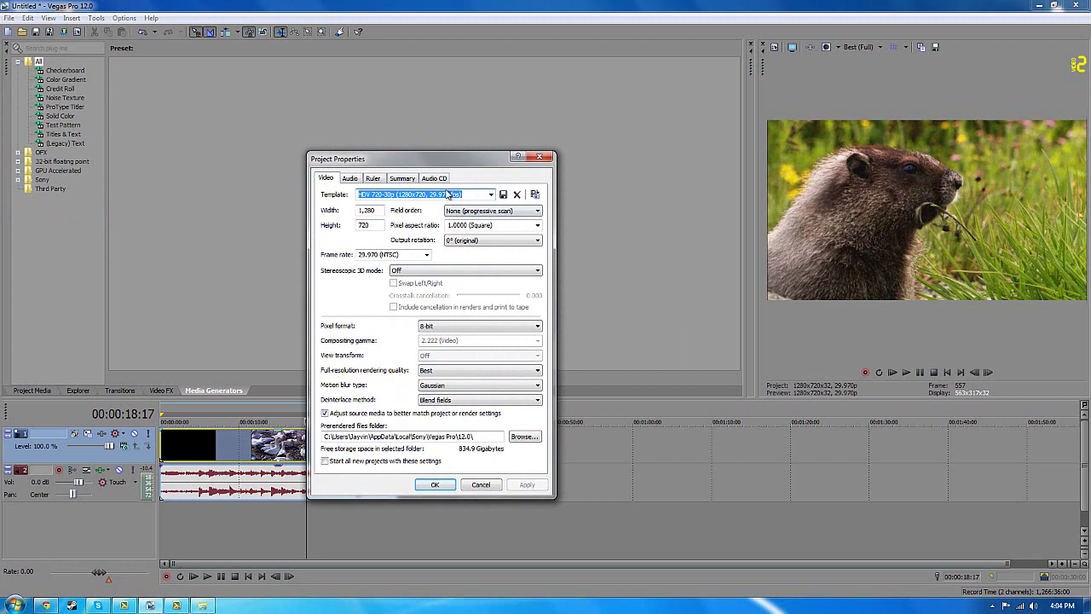
Review the Audio, Ruler, Summary and Audio CD settings, then make these the default for new projects
left_click(351, 182)
left_click(327, 180)
left_click(350, 181)
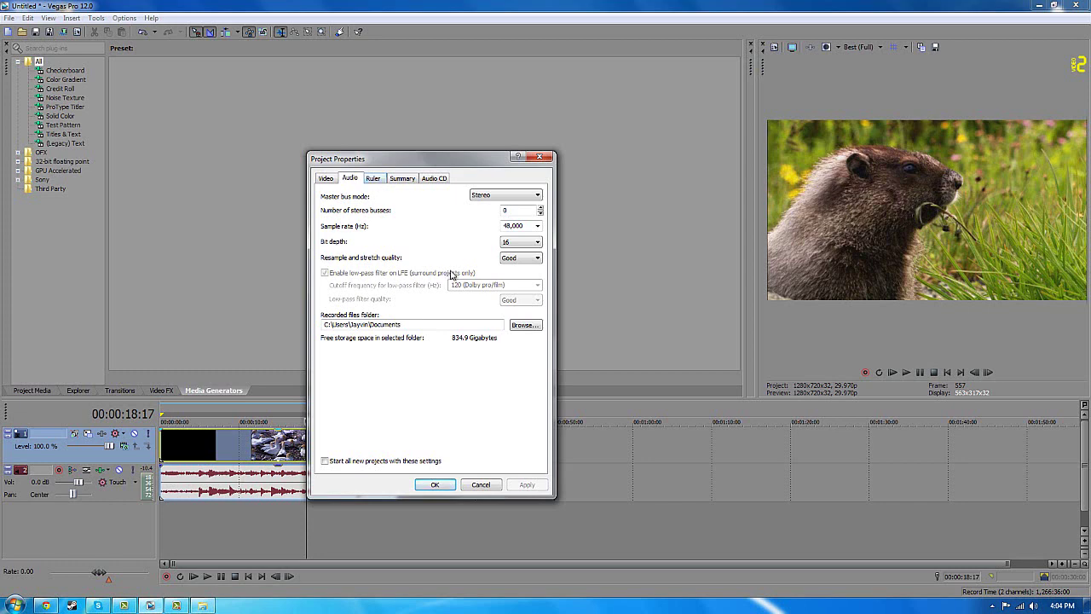
left_click(371, 179)
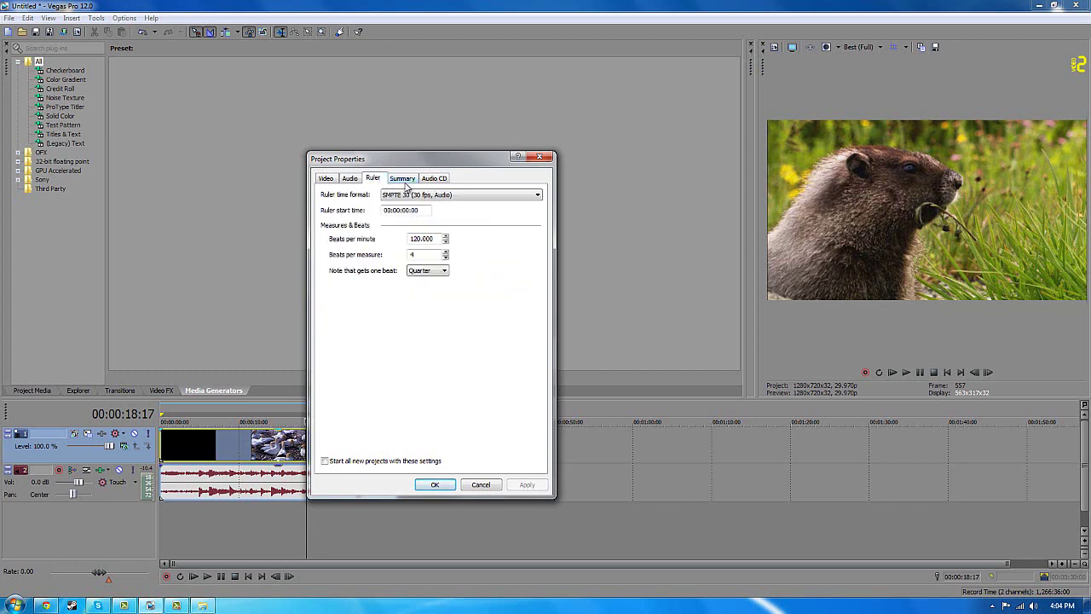
left_click(409, 182)
left_click(434, 181)
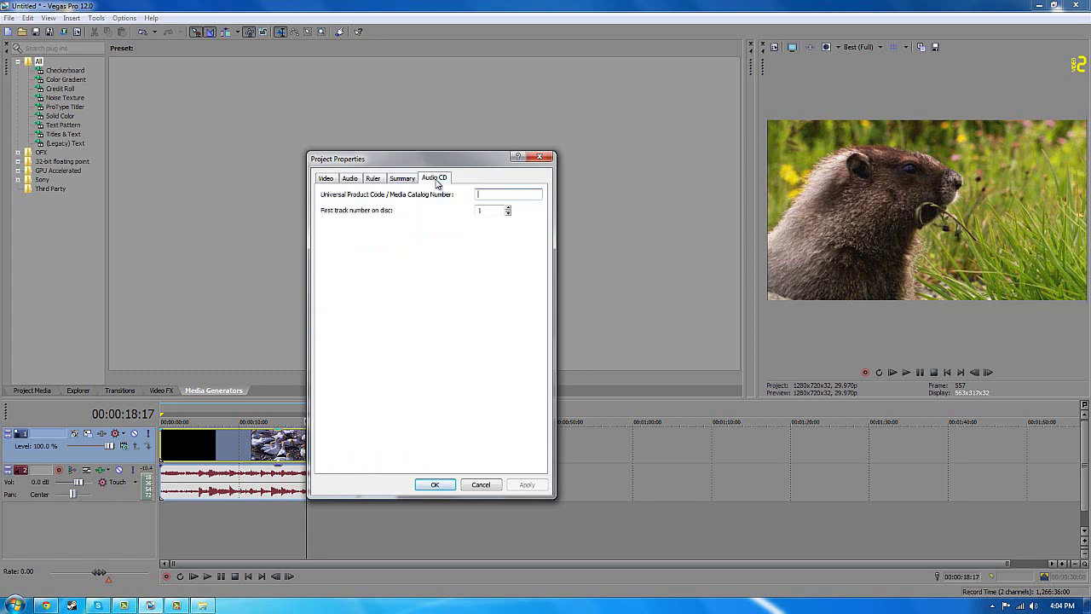
left_click(327, 181)
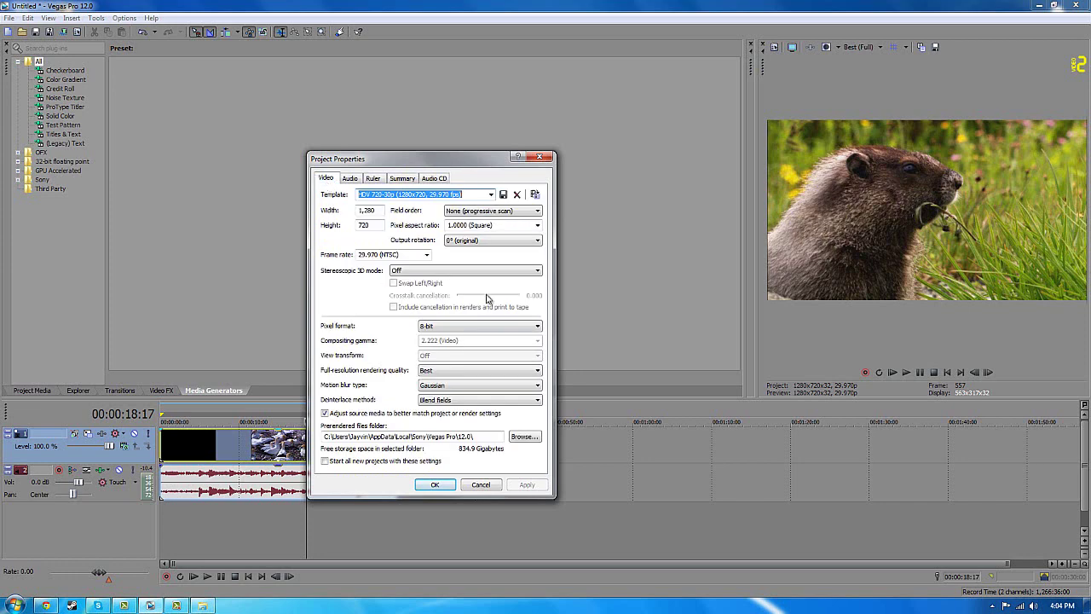
left_click(362, 464)
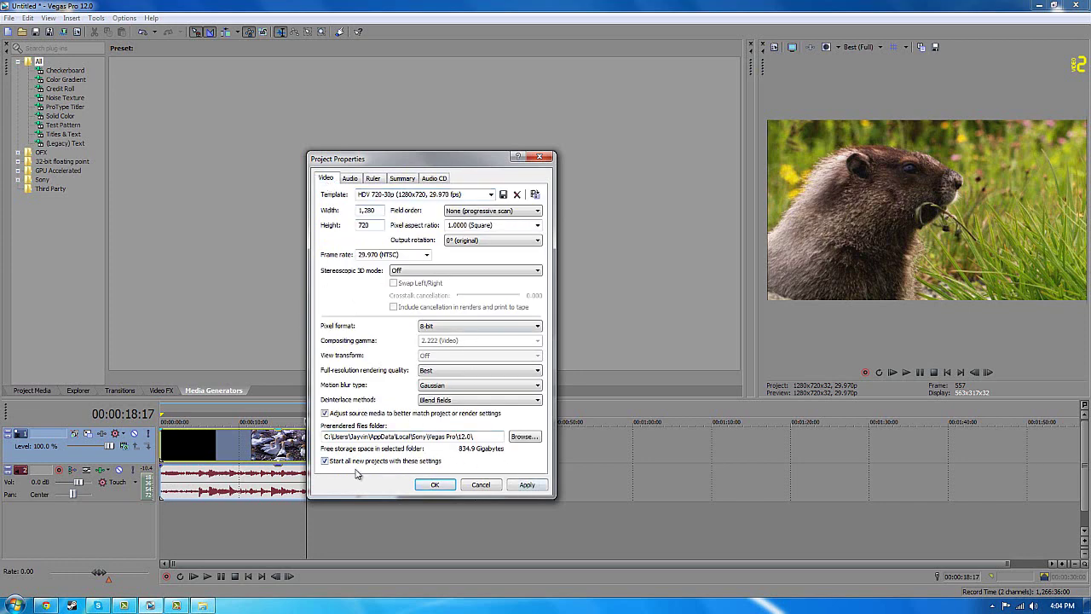
left_click(434, 484)
left_click(332, 416)
left_click(287, 414)
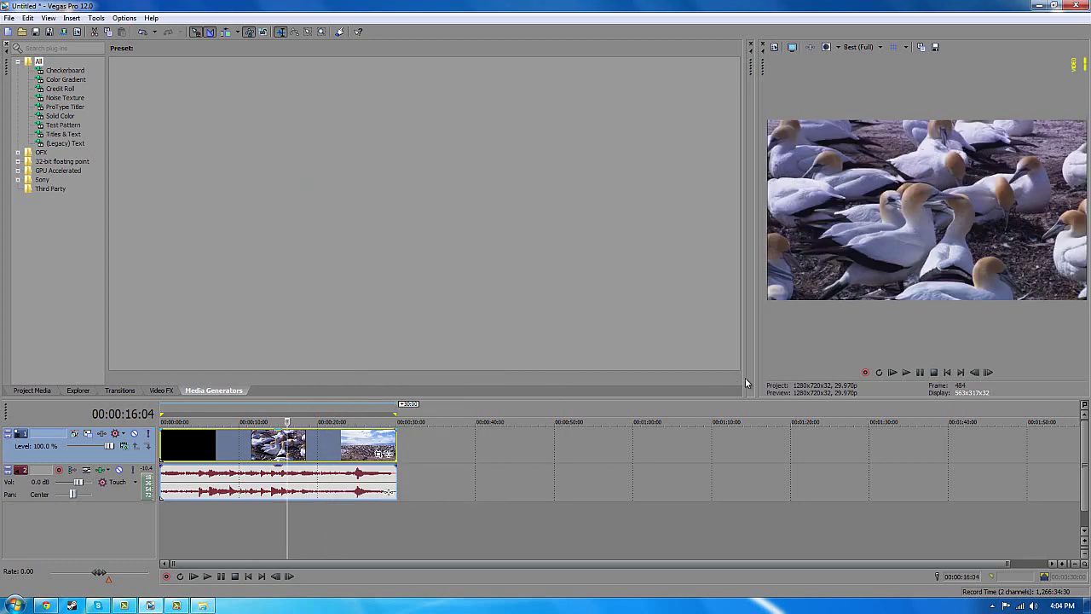
Start Render As and select the Video for Windows (*.avi) format
left_click(8, 19)
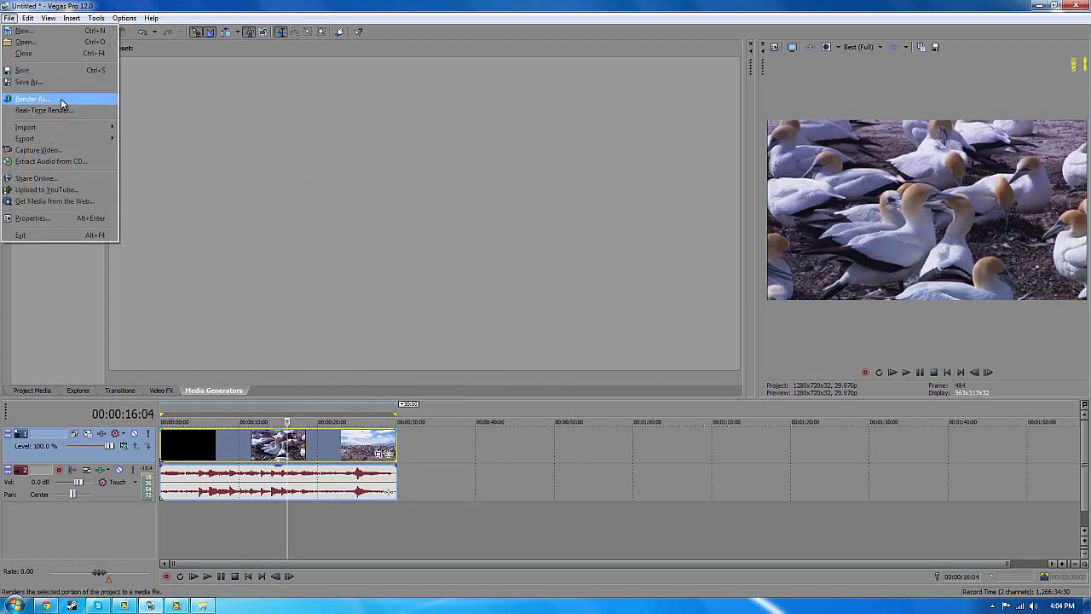
left_click(52, 100)
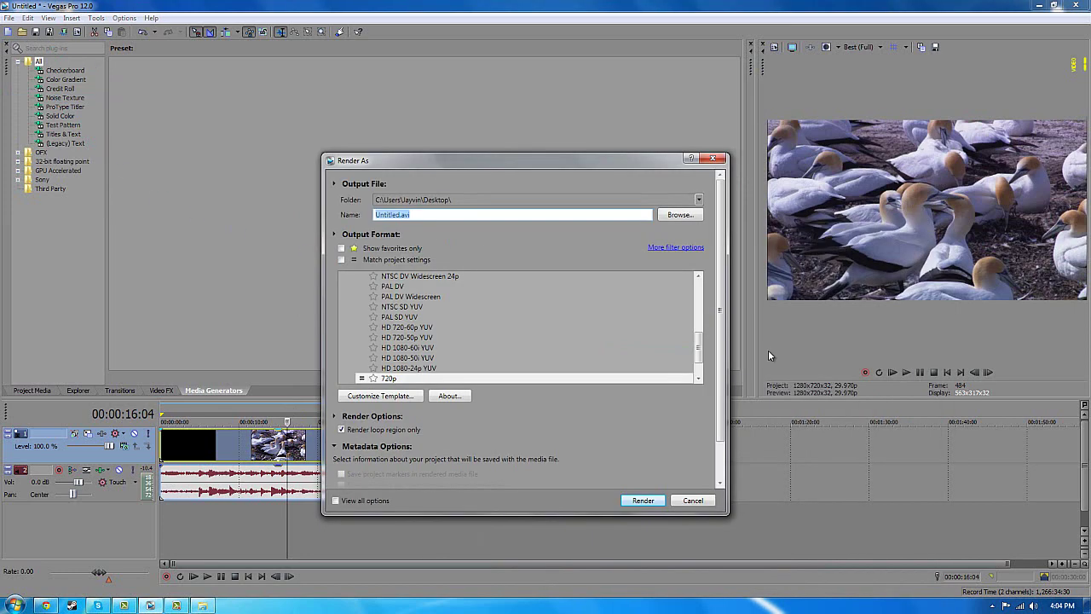
scroll(698, 347, "up", 3)
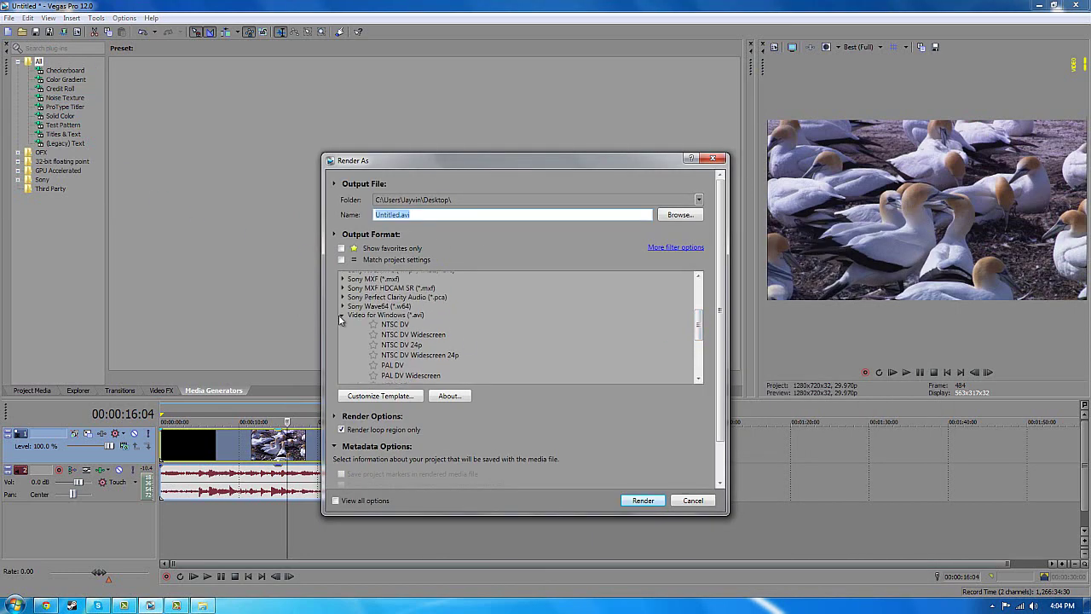
left_click(338, 314)
left_click(341, 316)
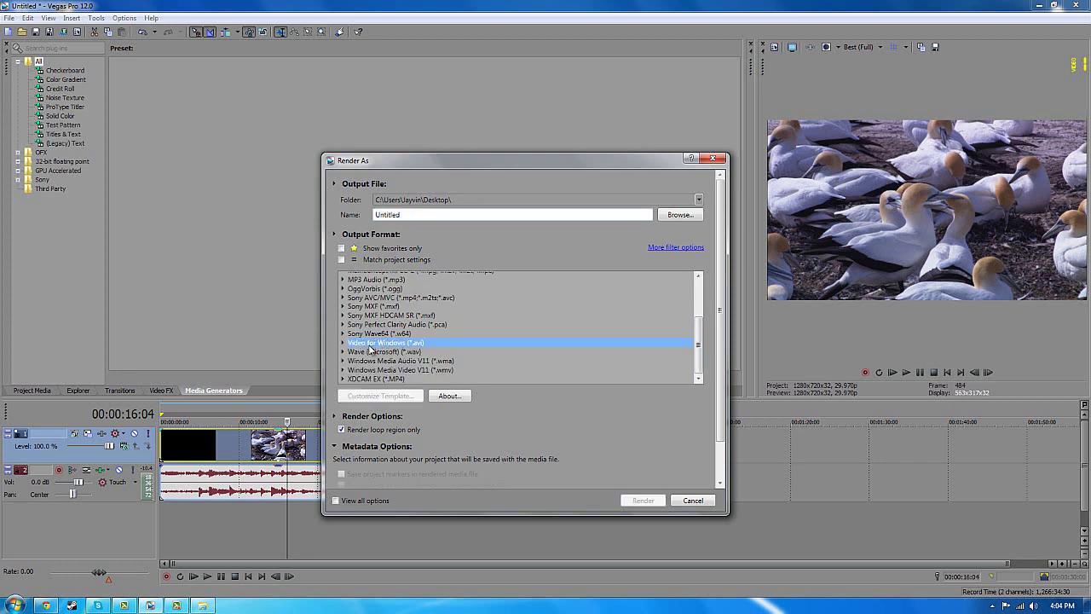
Expand the AVI templates, choose the 720p template and go to Customize Template
scroll(370, 348, "up", 3)
scroll(369, 345, "down", 3)
left_click(343, 347)
scroll(418, 345, "down", 5)
scroll(391, 338, "up", 3)
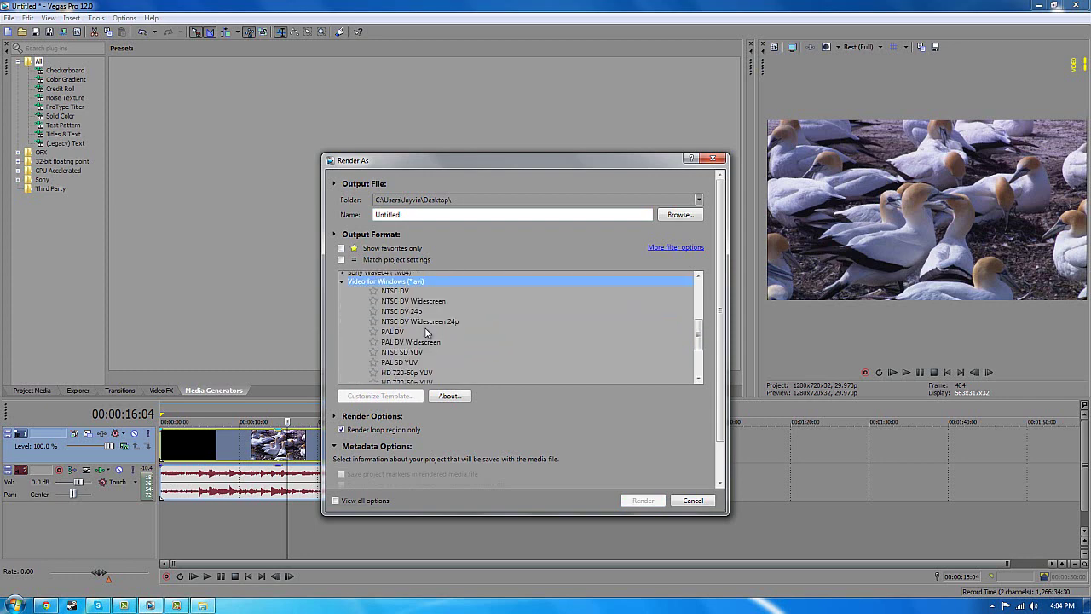
key("Down")
key("Down")
left_click(394, 332)
scroll(399, 337, "down", 1)
scroll(404, 384, "down", 2)
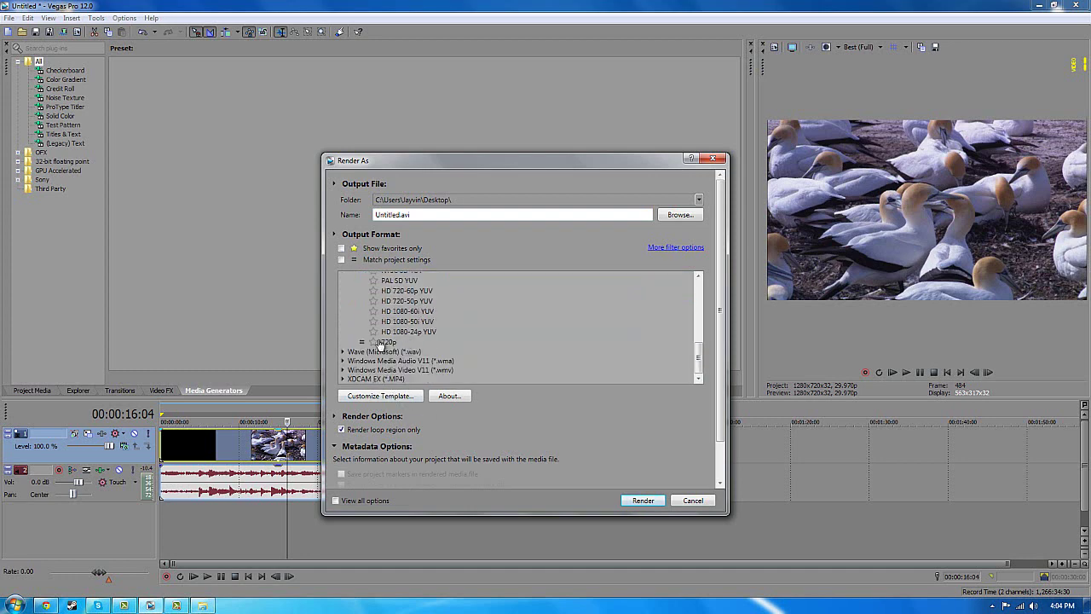
left_click(410, 396)
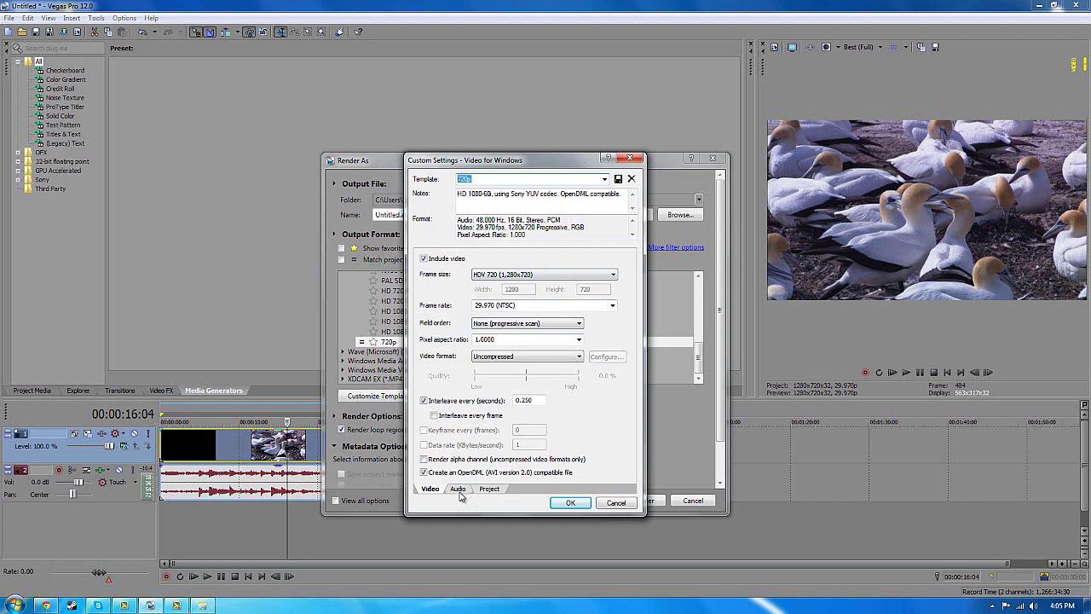
Review the 720p template's Video, Audio and Project settings and cancel without changes
left_click(459, 490)
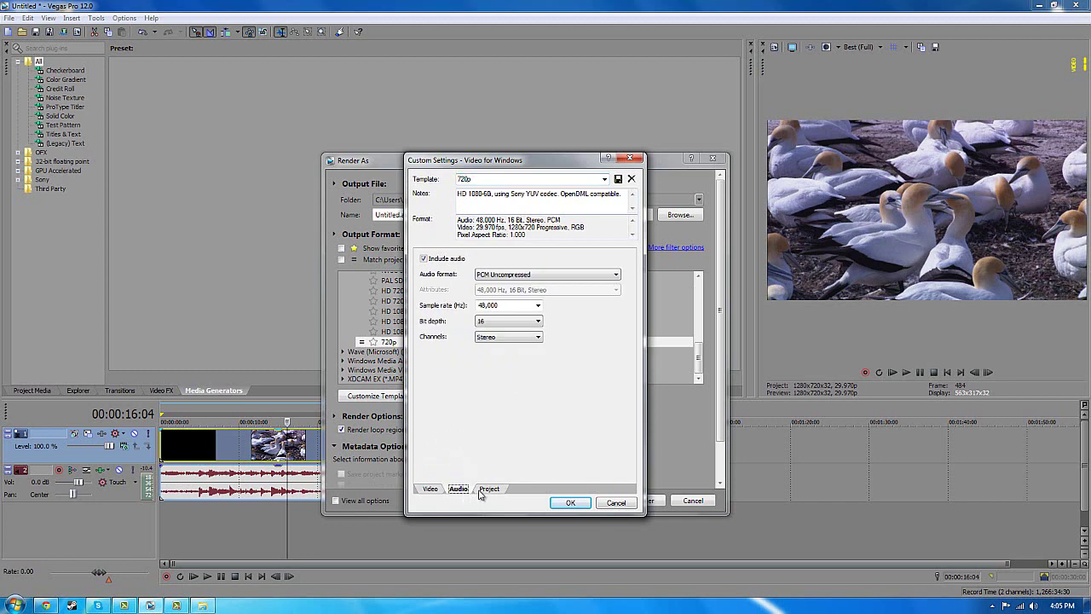
left_click(486, 490)
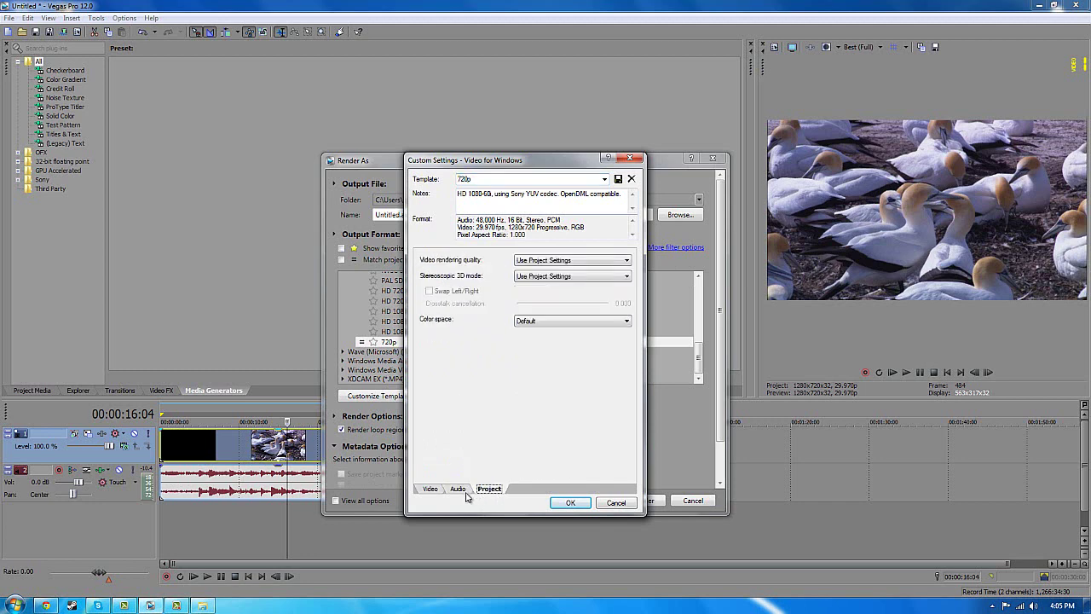
left_click(435, 490)
left_click(615, 502)
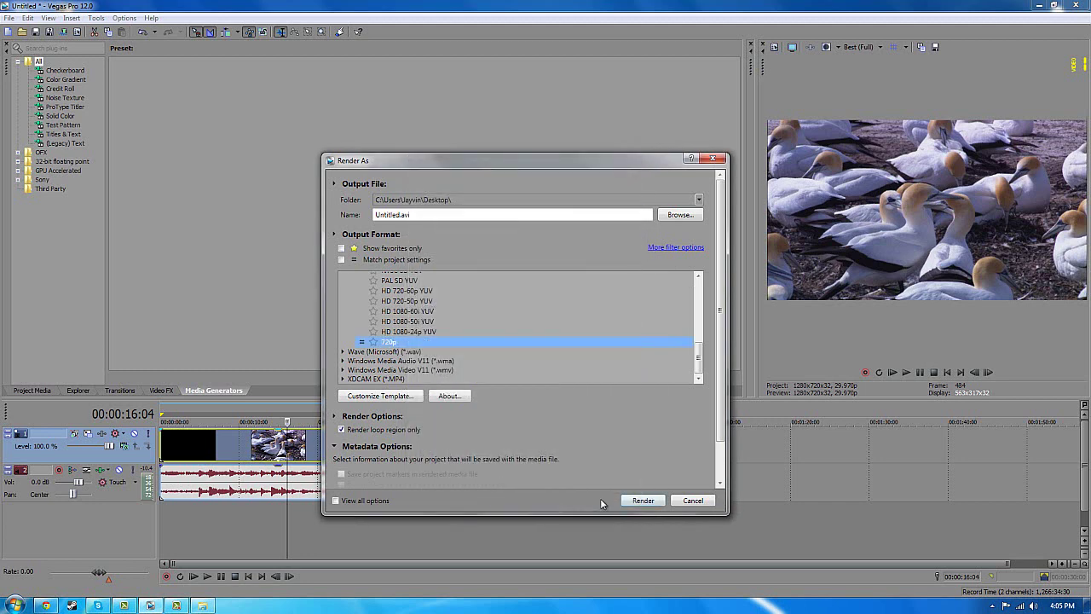
Name the output '1' and render it, finishing in about 20 seconds
left_click(388, 214)
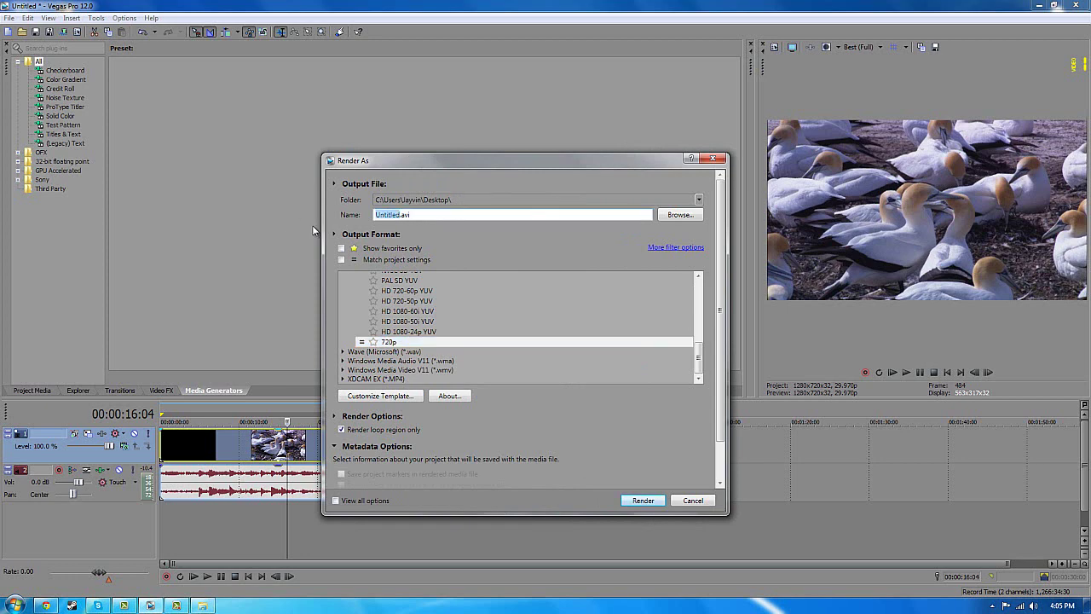
type("1")
key("Return")
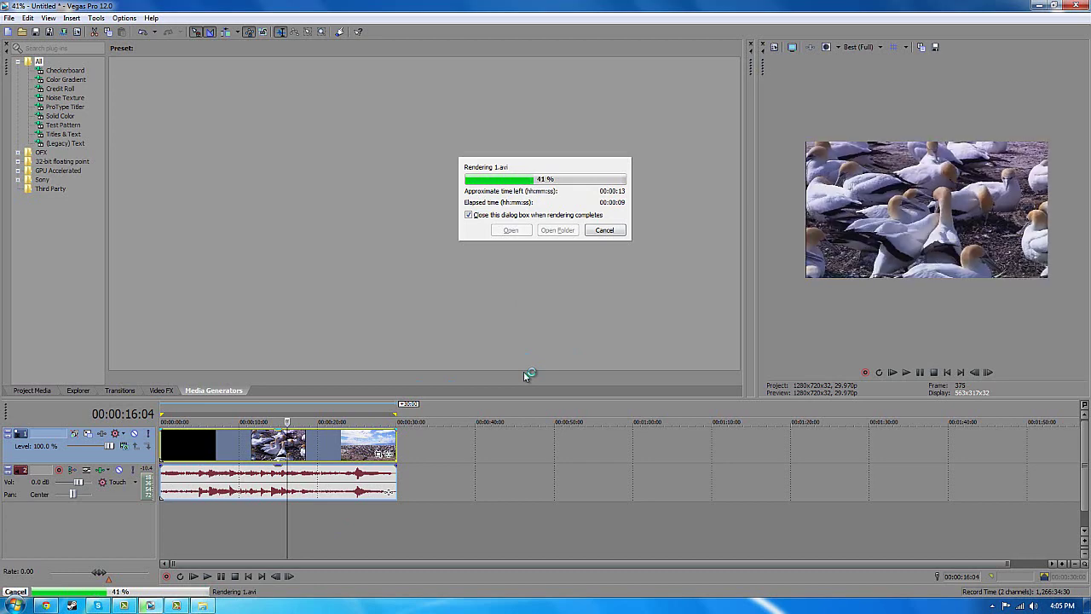
left_click(175, 606)
left_click(1040, 557)
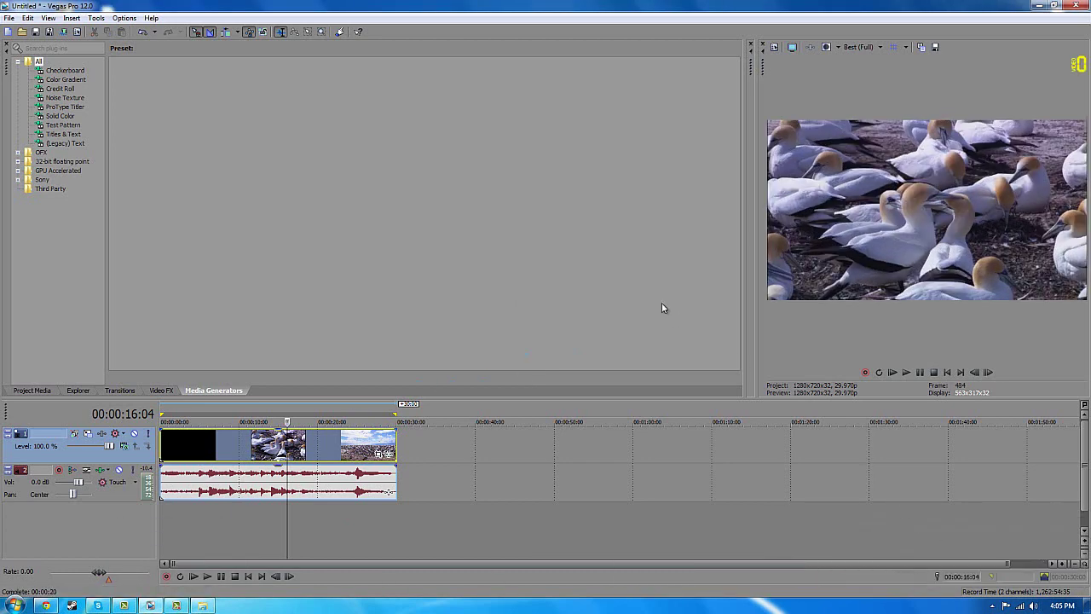
left_click(271, 415)
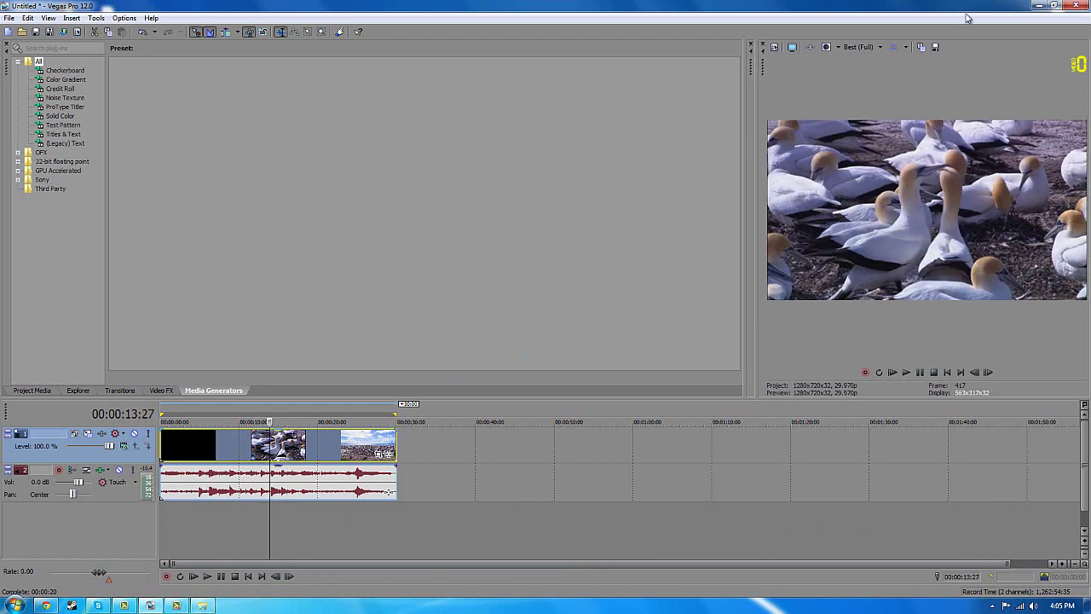
Minimize Vegas and check clip 1's Properties, confirming a size of 2.32 GB
left_click(1033, 5)
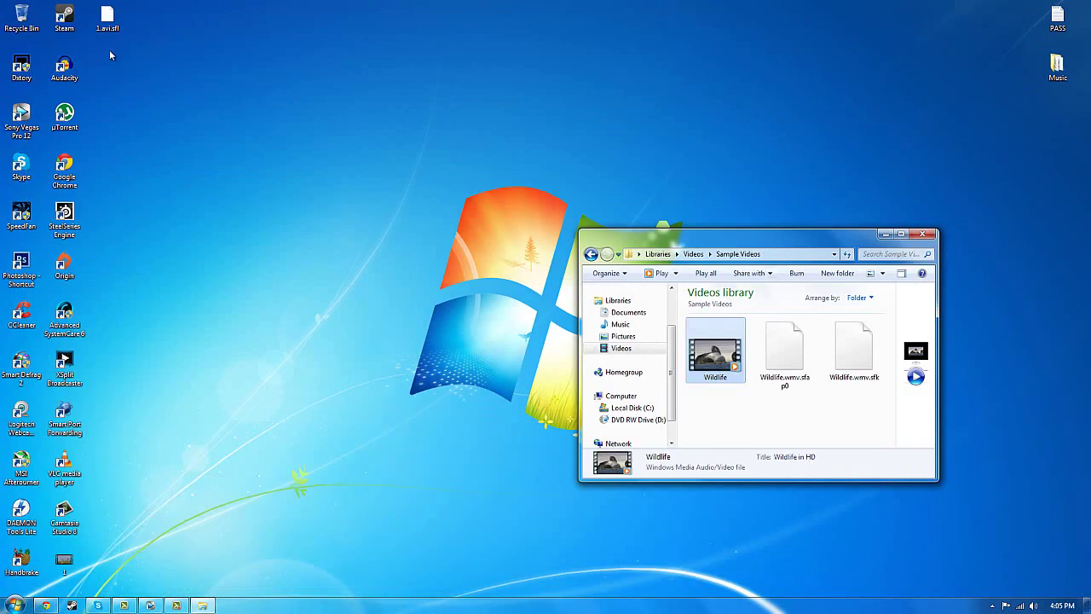
left_click_drag(64, 559, 323, 316)
right_click(317, 313)
left_click(354, 522)
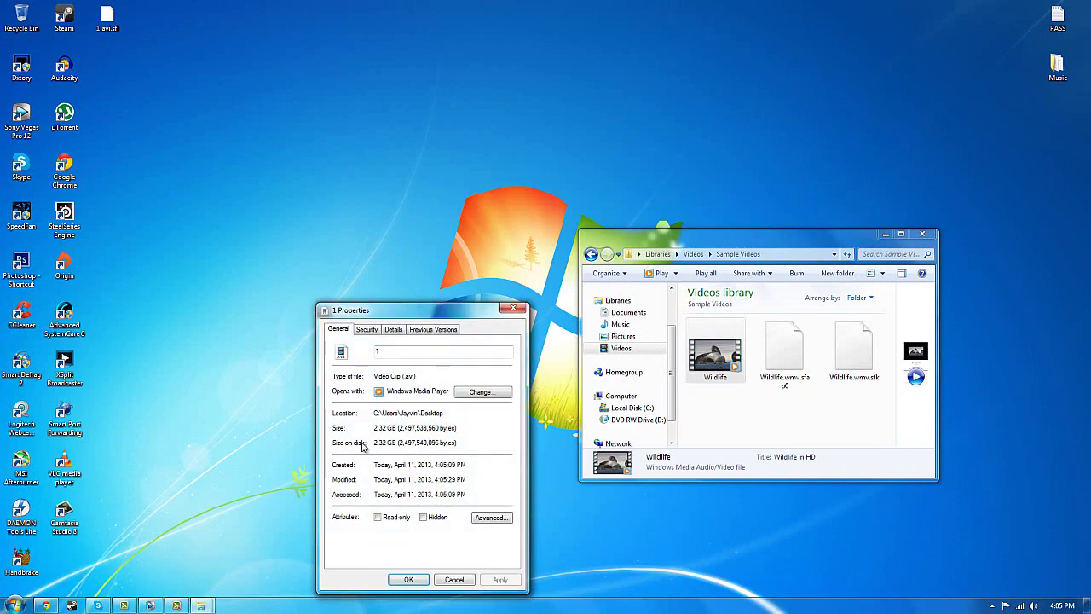
left_click(513, 307)
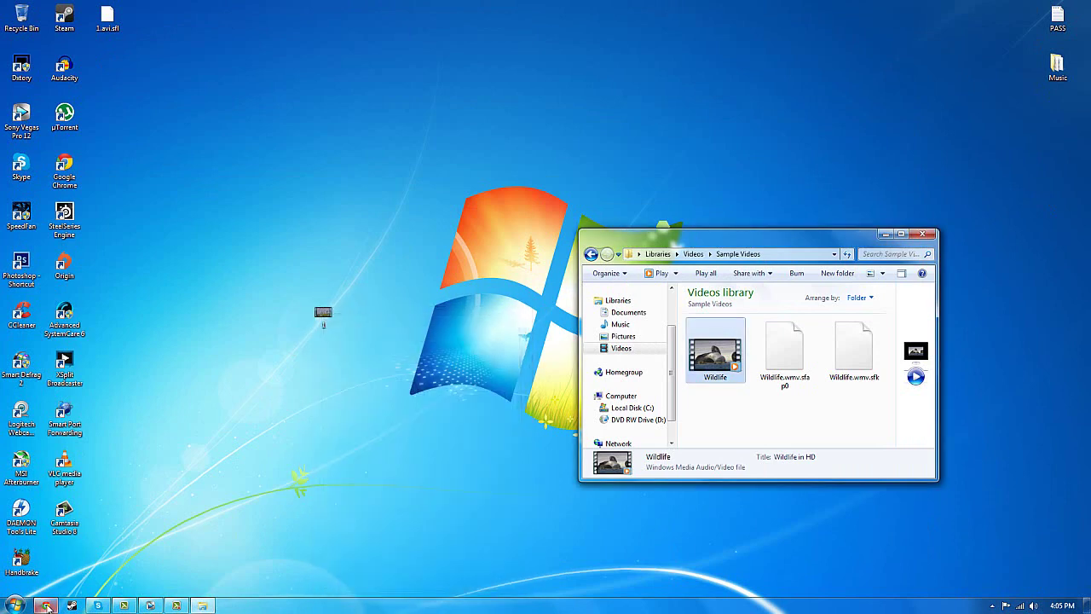
Drag the rendered clip 1 to the middle of the desktop
left_click(46, 606)
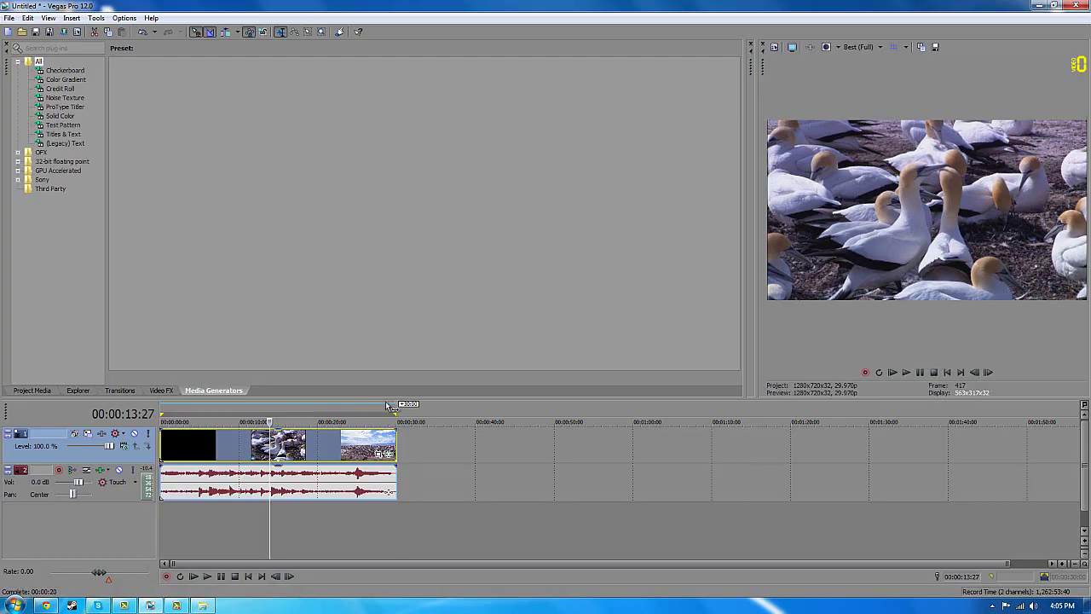
left_click_drag(386, 407, 397, 406)
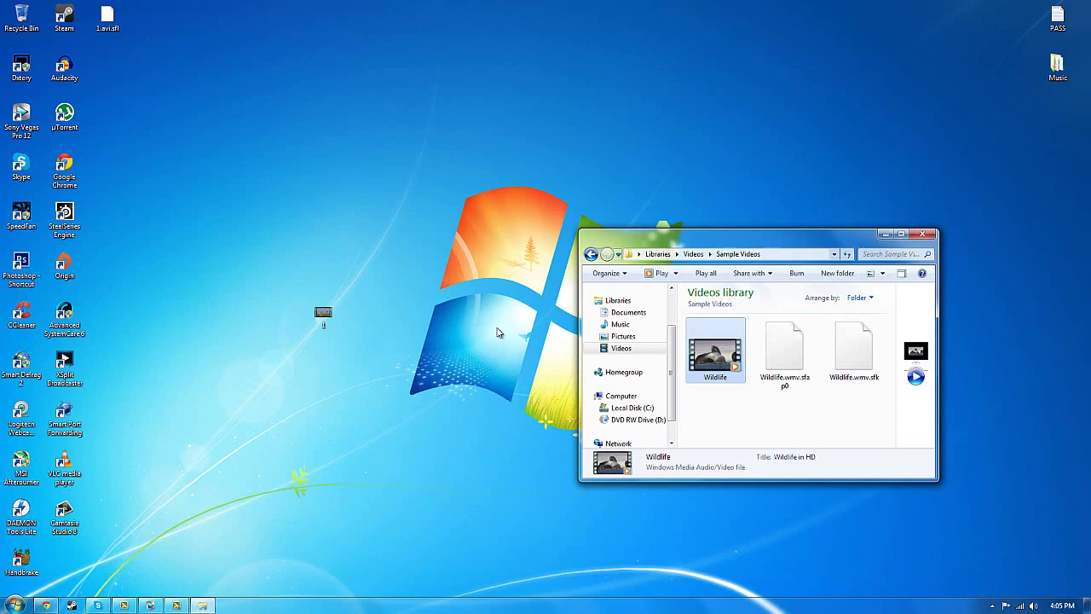
left_click_drag(327, 317, 453, 322)
mouse_move(22, 560)
left_mouse_down()
mouse_move(255, 318)
mouse_move(252, 290)
mouse_move(50, 504)
mouse_move(24, 558)
left_mouse_up()
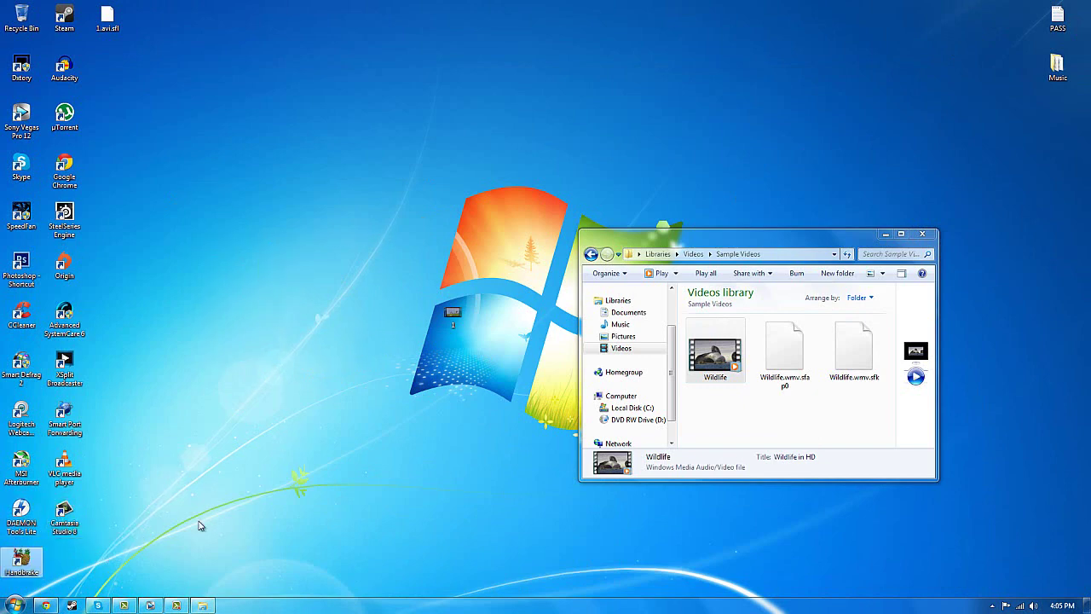
Launch HandBrake, close Explorer, and load the rendered file 1 as a single video source
left_click(23, 563)
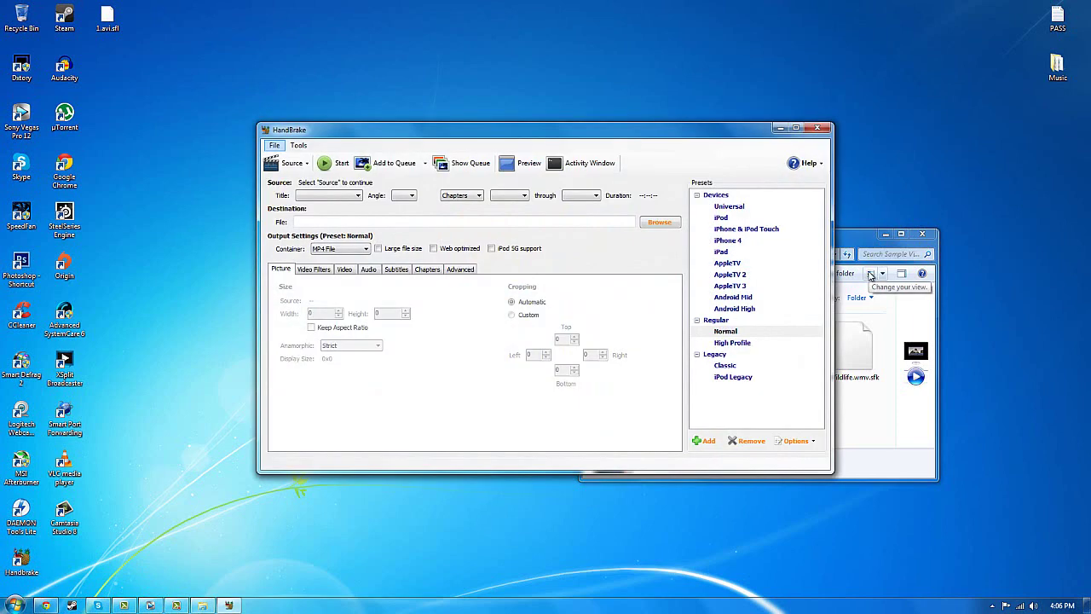
left_click(923, 233)
left_click_drag(648, 132, 761, 259)
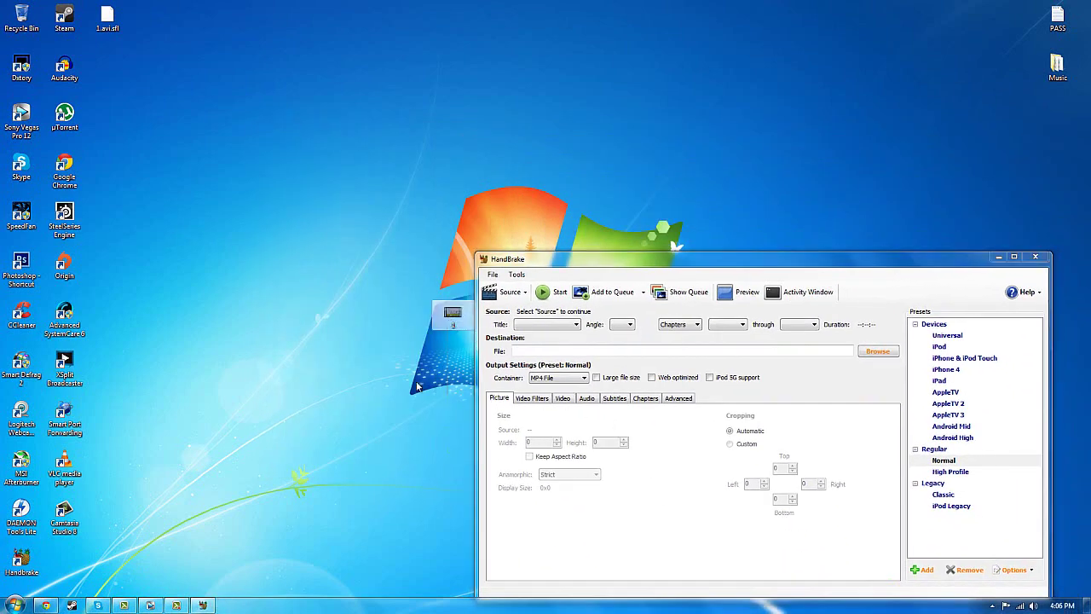
left_click(524, 295)
left_click(517, 310)
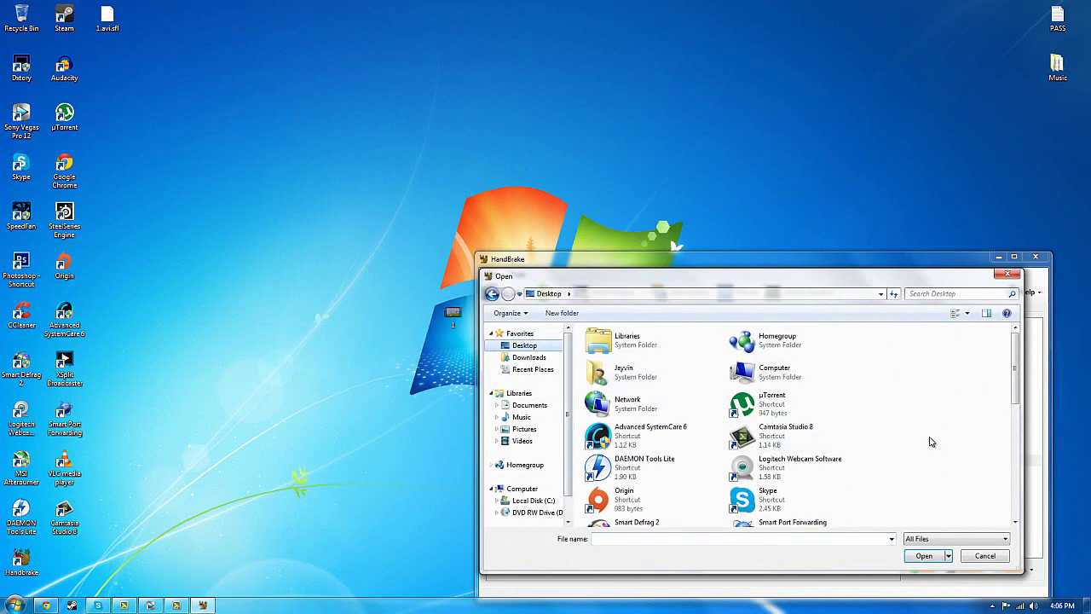
scroll(934, 439, "down", 10)
left_click(755, 369)
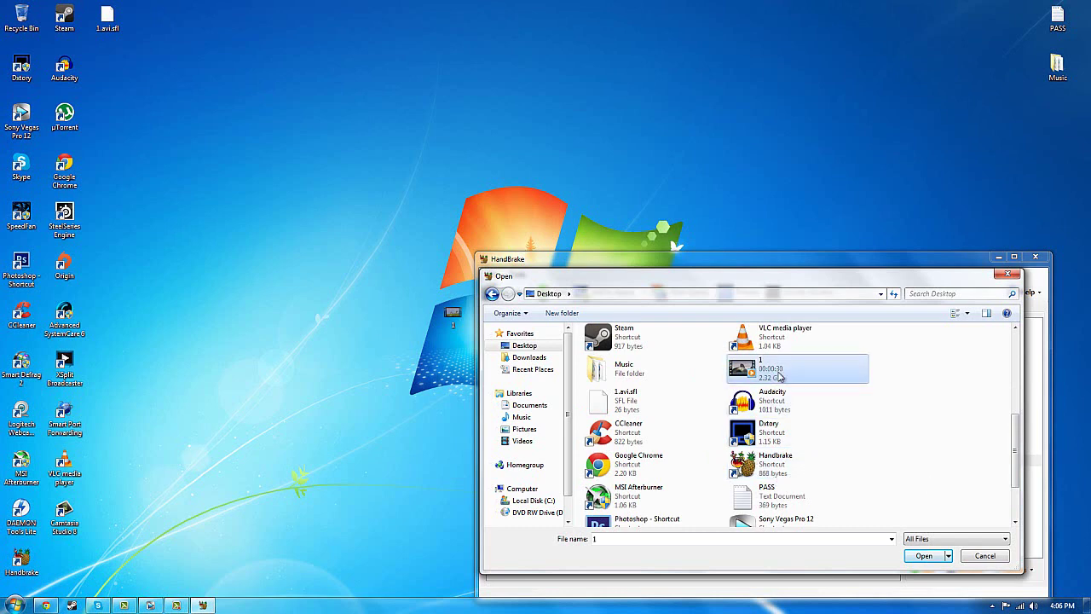
left_click(925, 558)
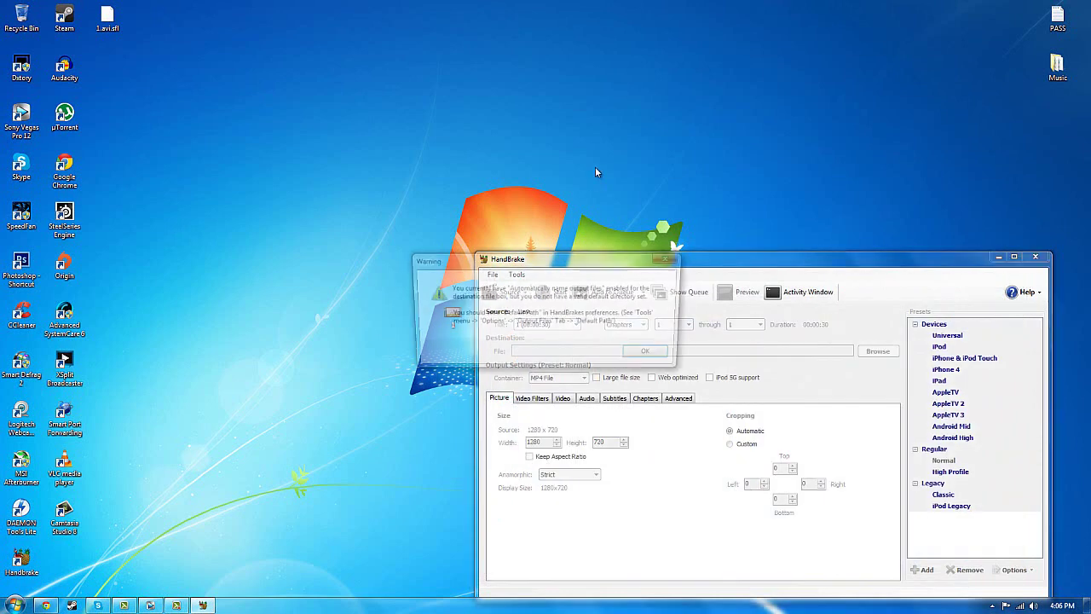
Dismiss the default-path warning and set Constant Quality to RF 0 (lossless)
left_click(653, 355)
left_click_drag(596, 261, 576, 193)
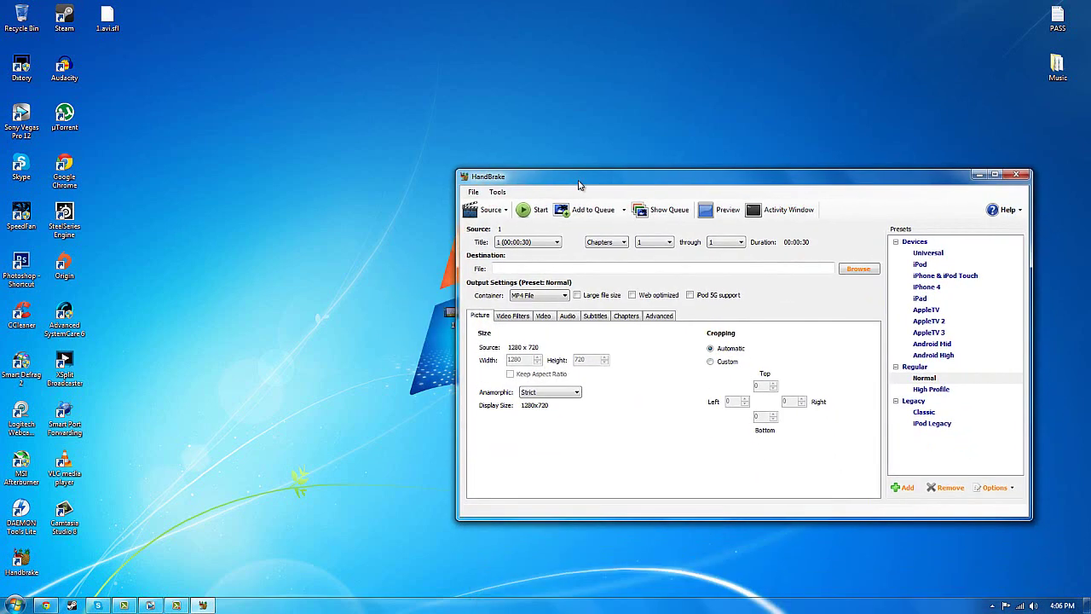
left_click(522, 318)
left_click(545, 321)
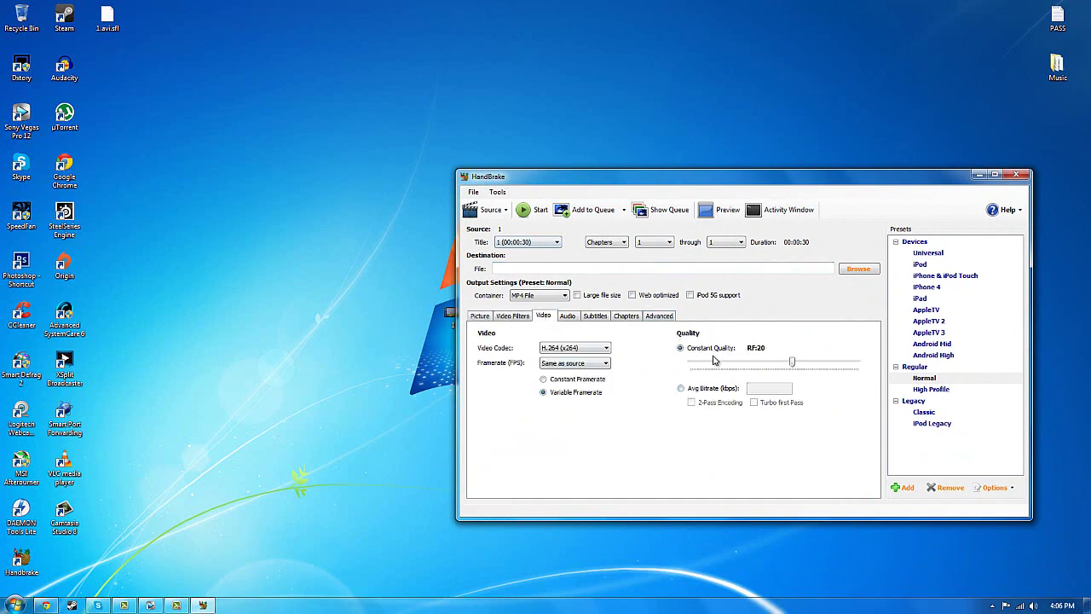
left_click_drag(791, 367, 889, 368)
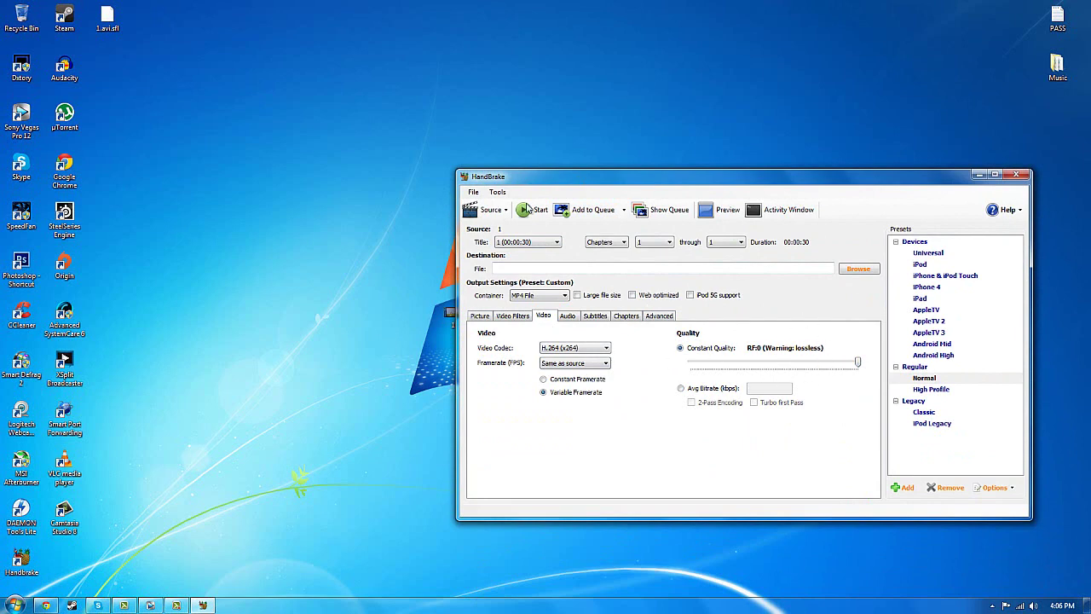
left_click_drag(526, 180, 607, 181)
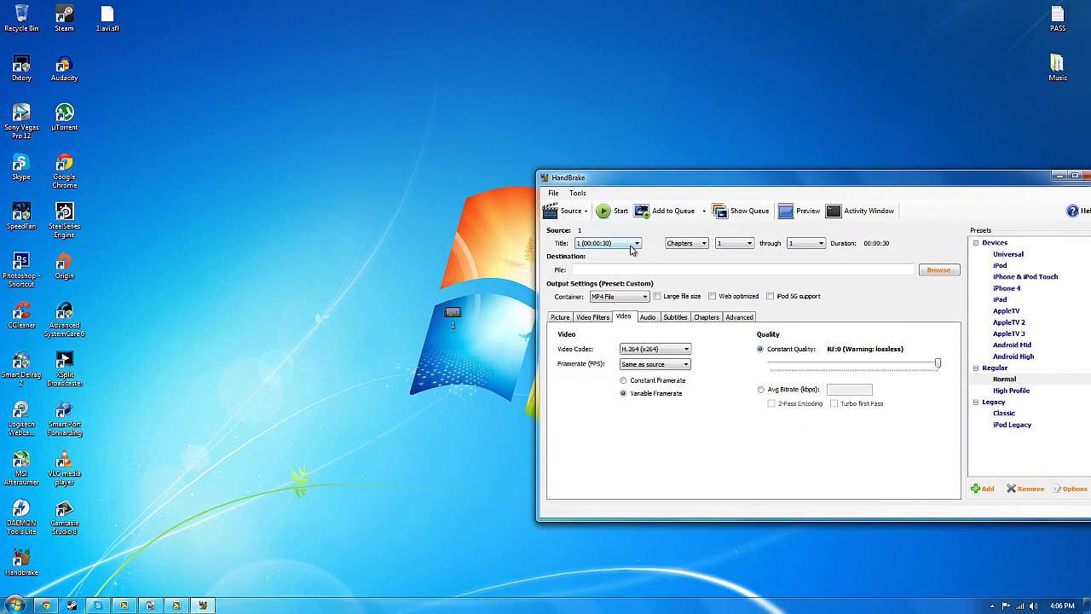
Set the output file to 2.mp4 on the Desktop through Browse
left_click(644, 317)
left_click(680, 317)
left_click(735, 319)
left_click(559, 319)
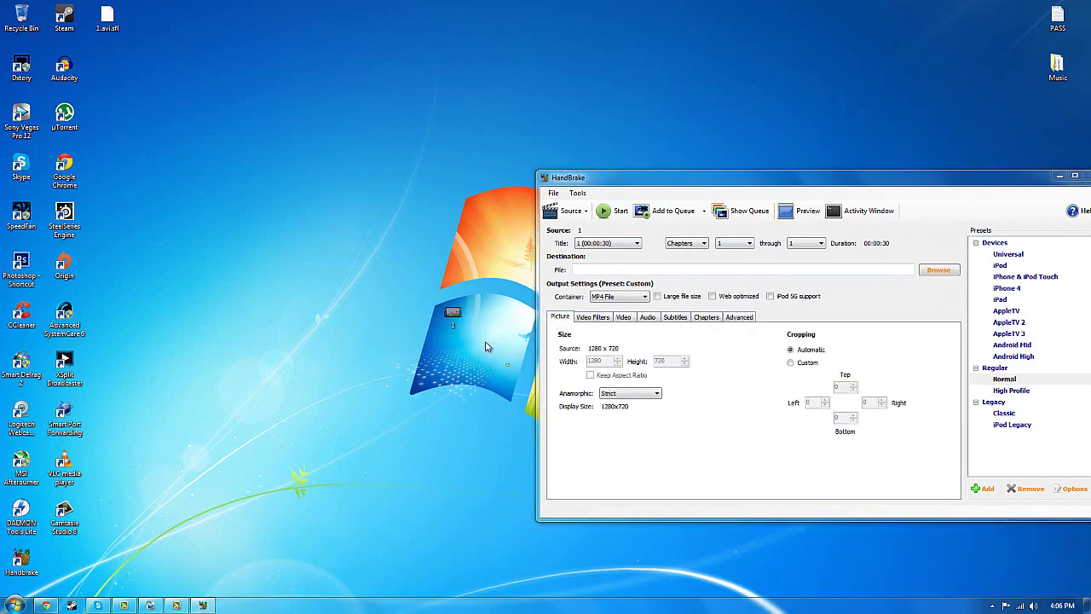
left_click(629, 271)
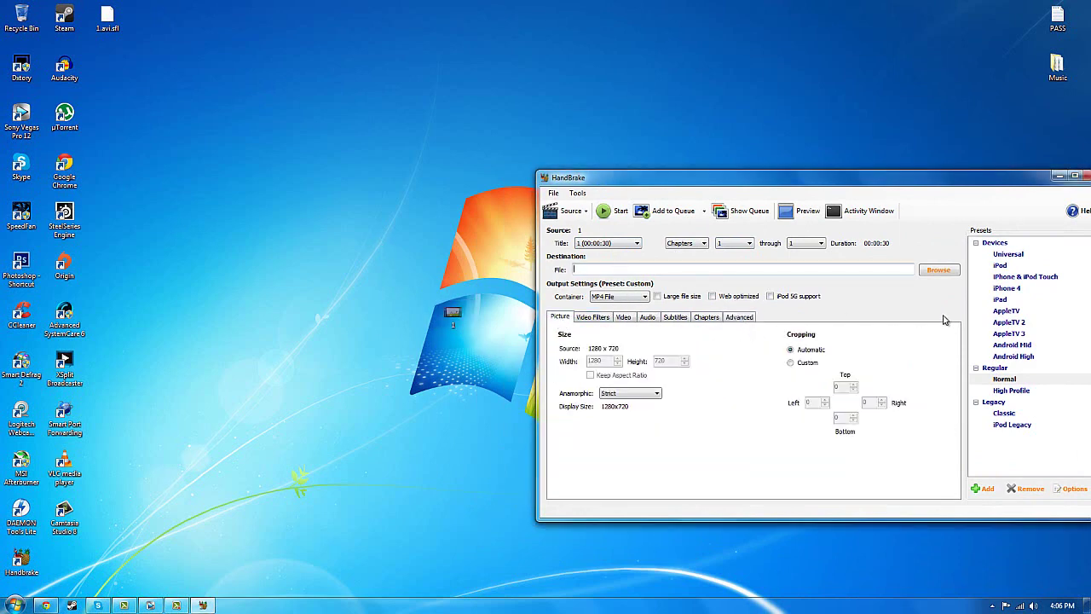
left_click(937, 270)
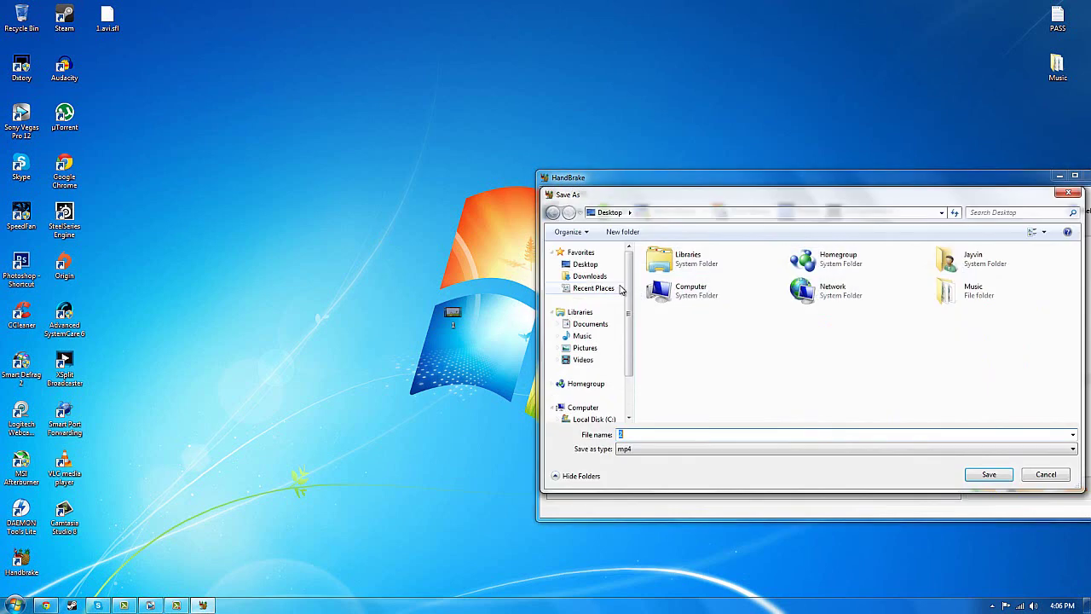
left_click(989, 474)
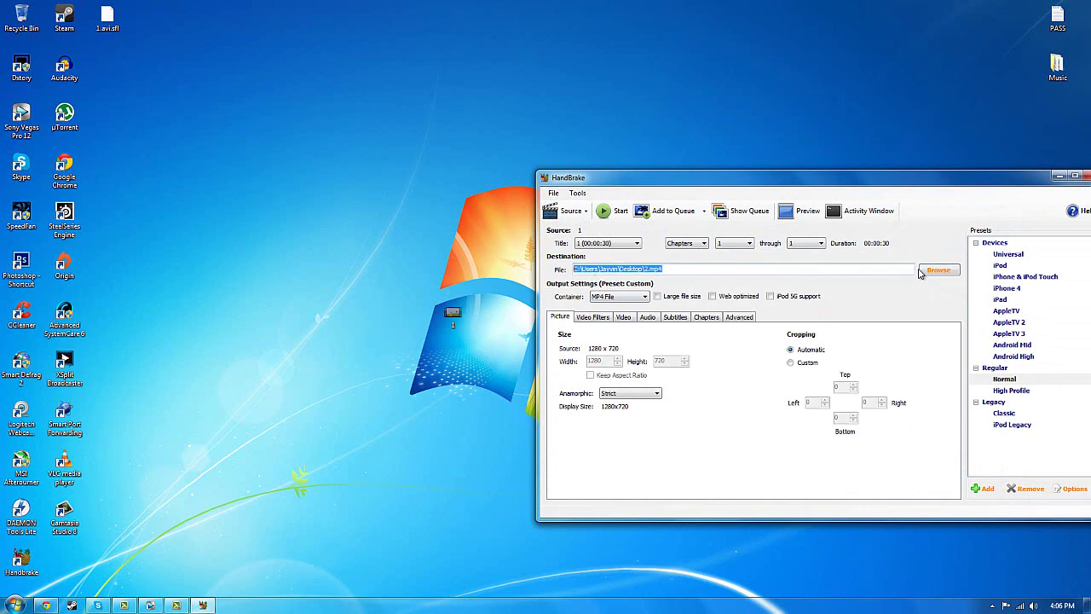
left_click(924, 273)
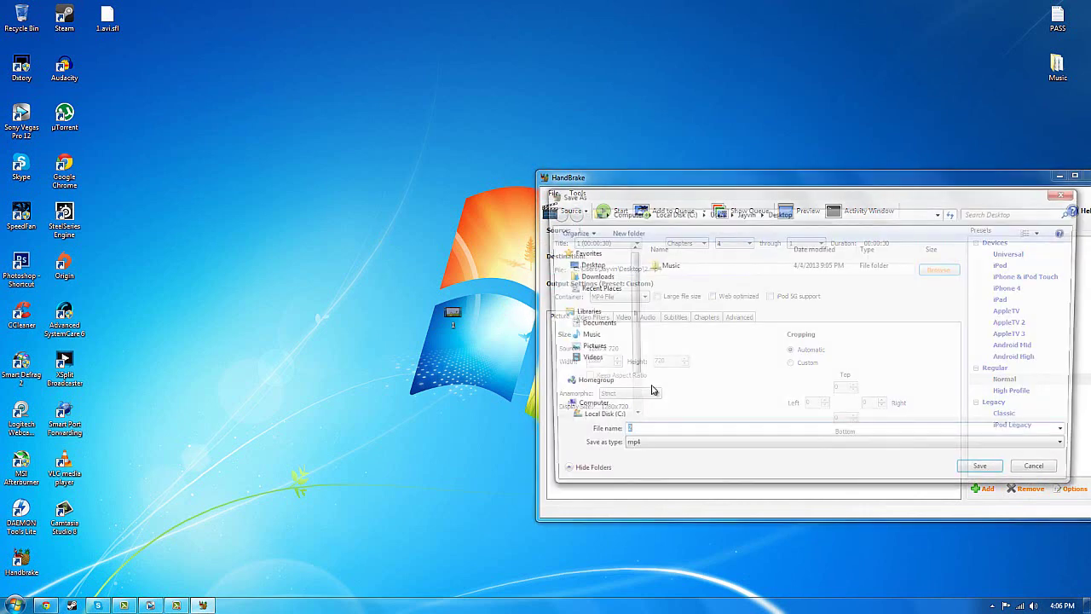
Encode the clip in HandBrake with 2.mp4 as the output file
left_click(991, 473)
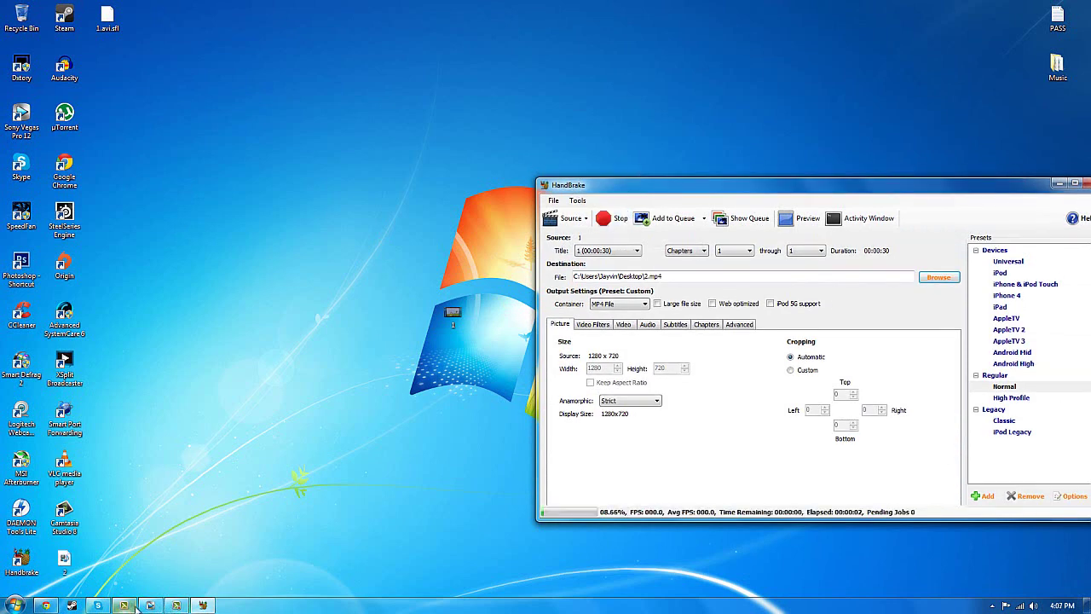
left_click(174, 607)
left_click(175, 606)
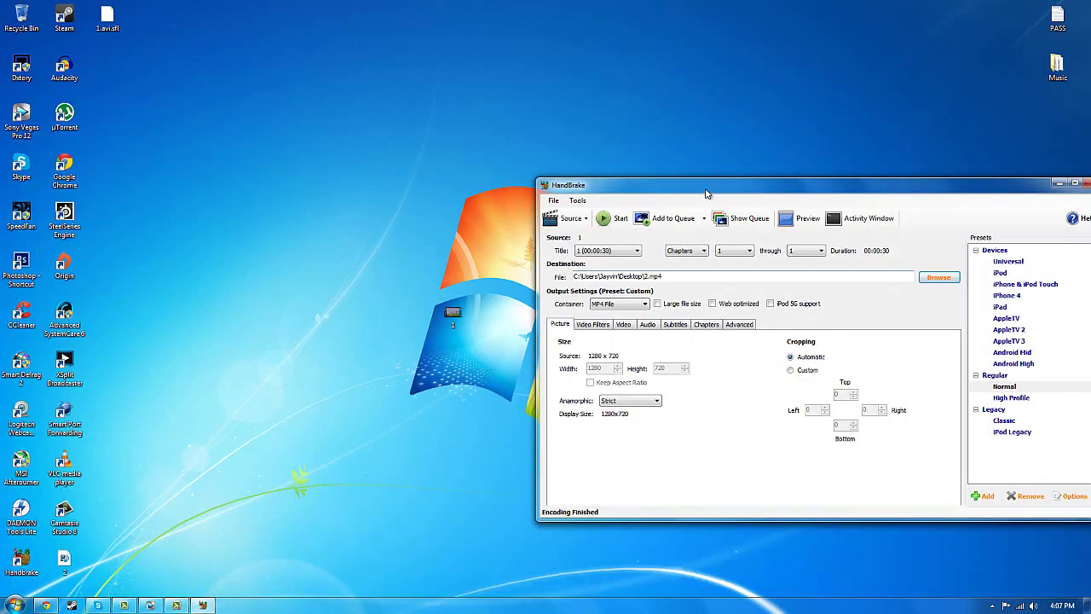
left_click_drag(705, 187, 729, 299)
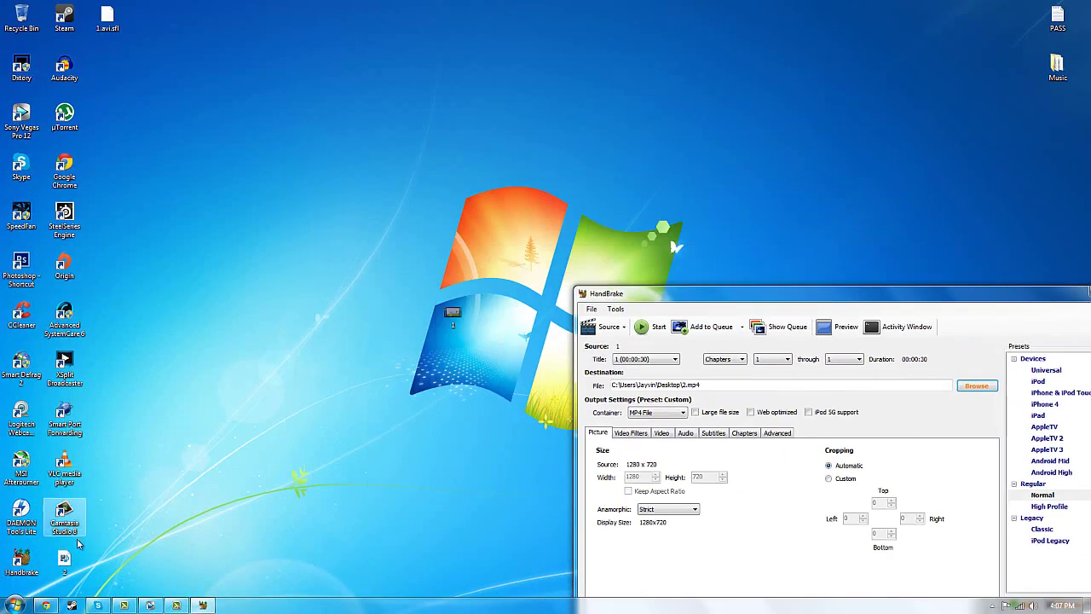
Place the new file 2 beside clip 1 on the desktop and play it
left_click_drag(75, 550, 322, 313)
left_click_drag(411, 320, 413, 313)
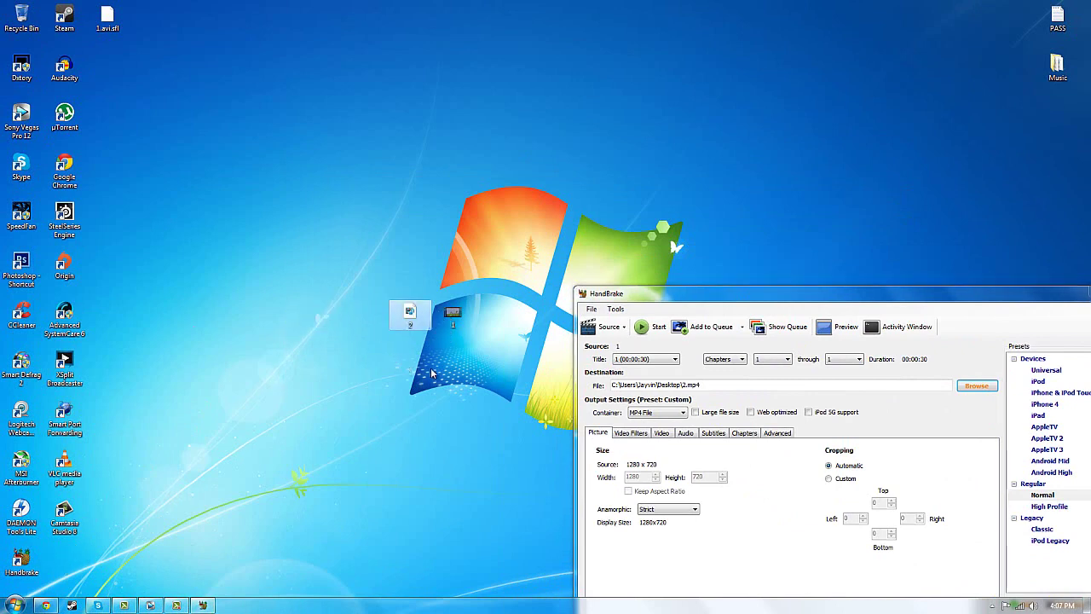
double_click(452, 314)
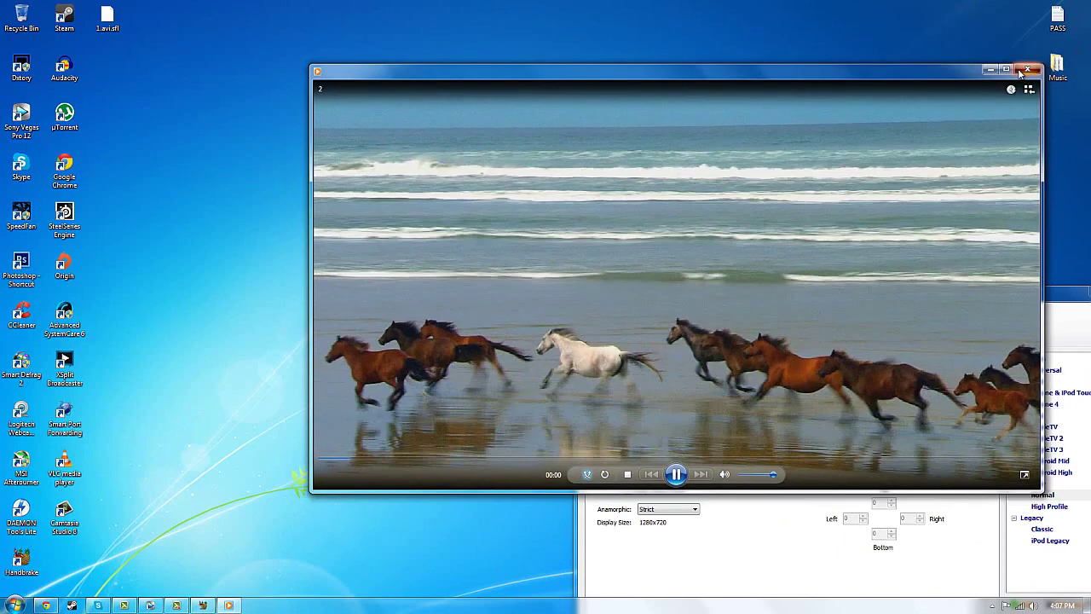
Close the player and check that clip 1's size in Properties is 2.32 GB
left_click(1033, 74)
right_click(459, 317)
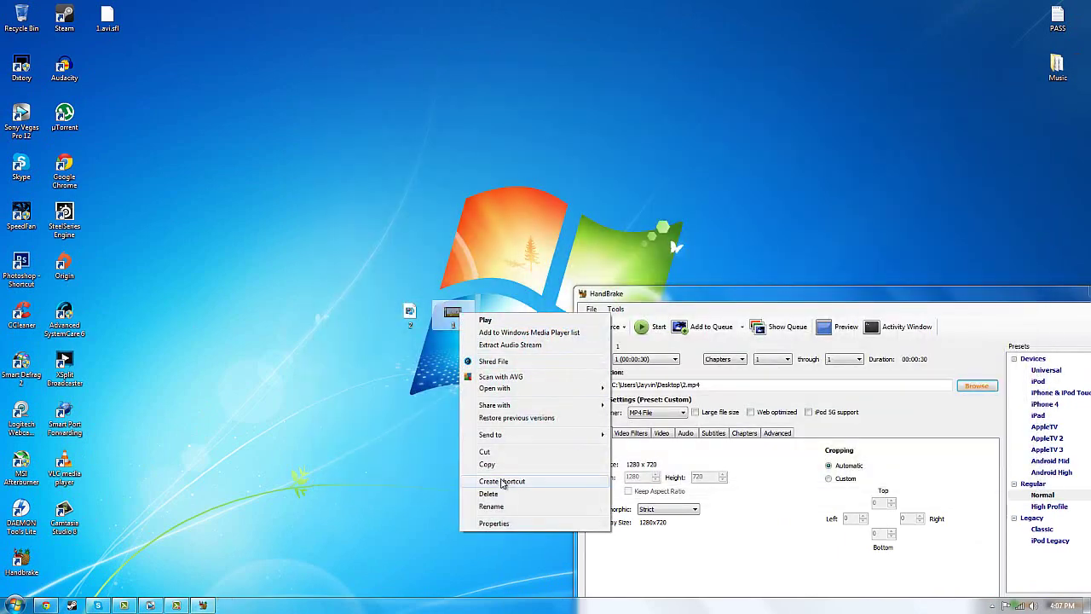
left_click(487, 521)
left_click_drag(517, 428, 577, 428)
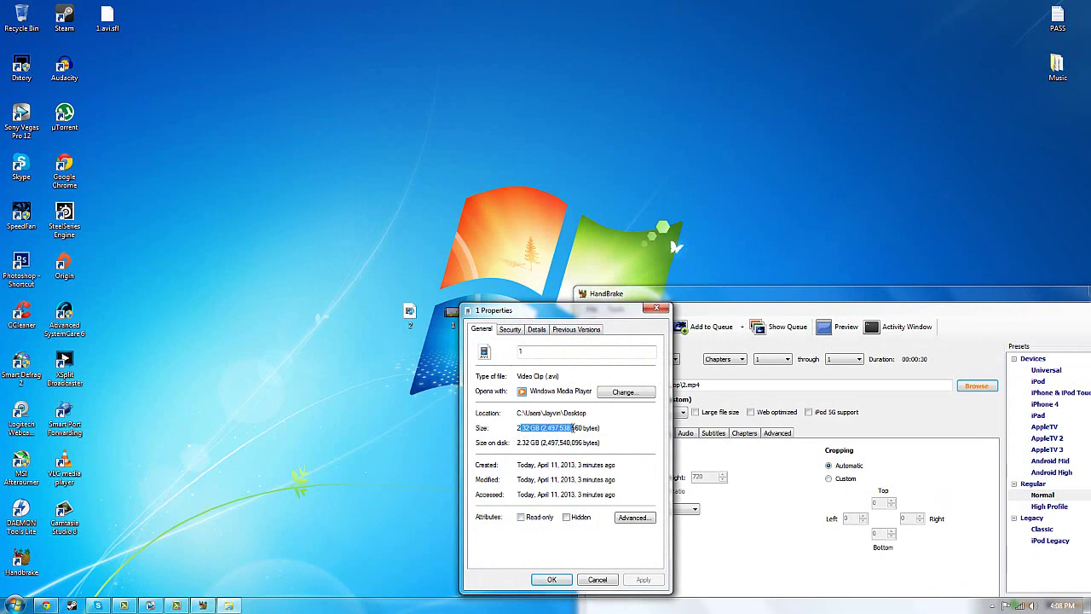
left_click(656, 307)
Check that file 2's size in Properties is 300 MB
right_click(417, 317)
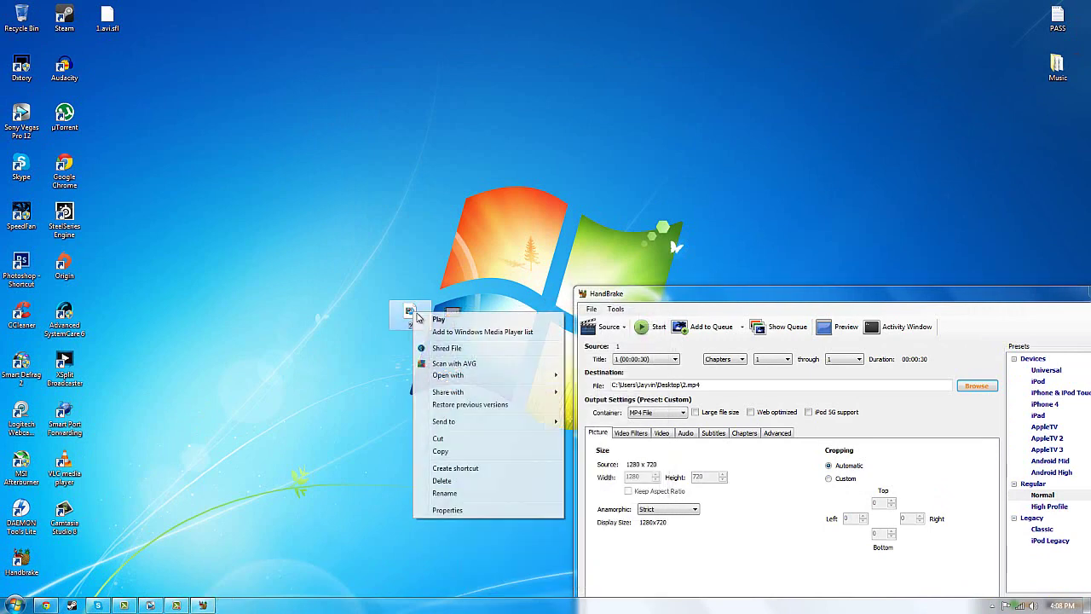
left_click(452, 510)
left_click_drag(476, 428, 529, 428)
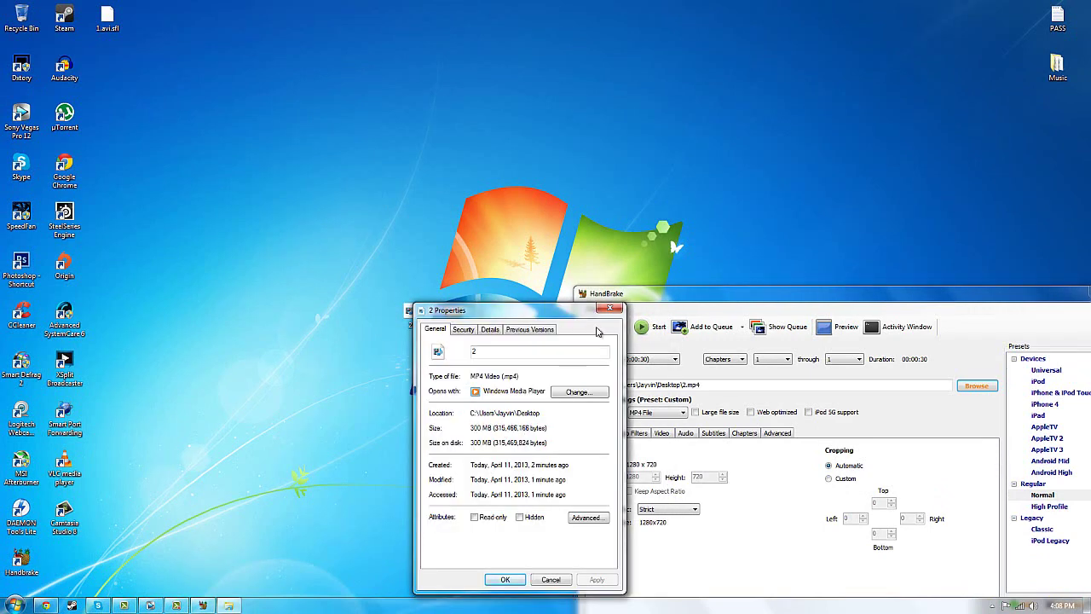
left_click(610, 307)
Line files 1 and 2 up side by side near the top of the desktop
left_click_drag(614, 293, 673, 143)
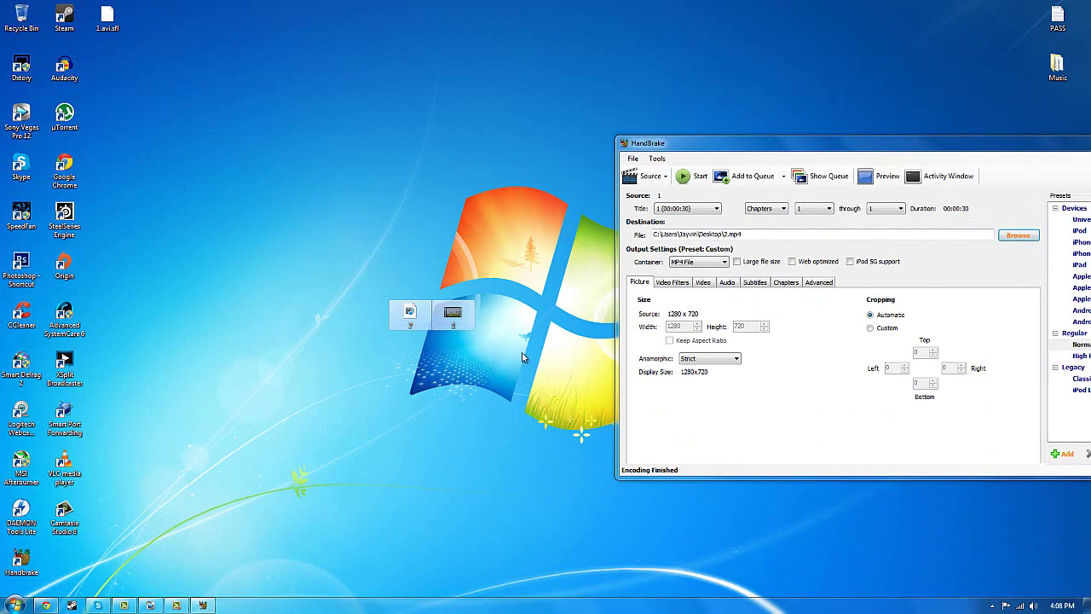
left_click_drag(521, 358, 388, 294)
left_click_drag(673, 143, 572, 151)
left_click_drag(482, 360, 278, 169)
left_click(410, 314)
left_click_drag(454, 312, 410, 167)
left_click_drag(239, 110, 471, 277)
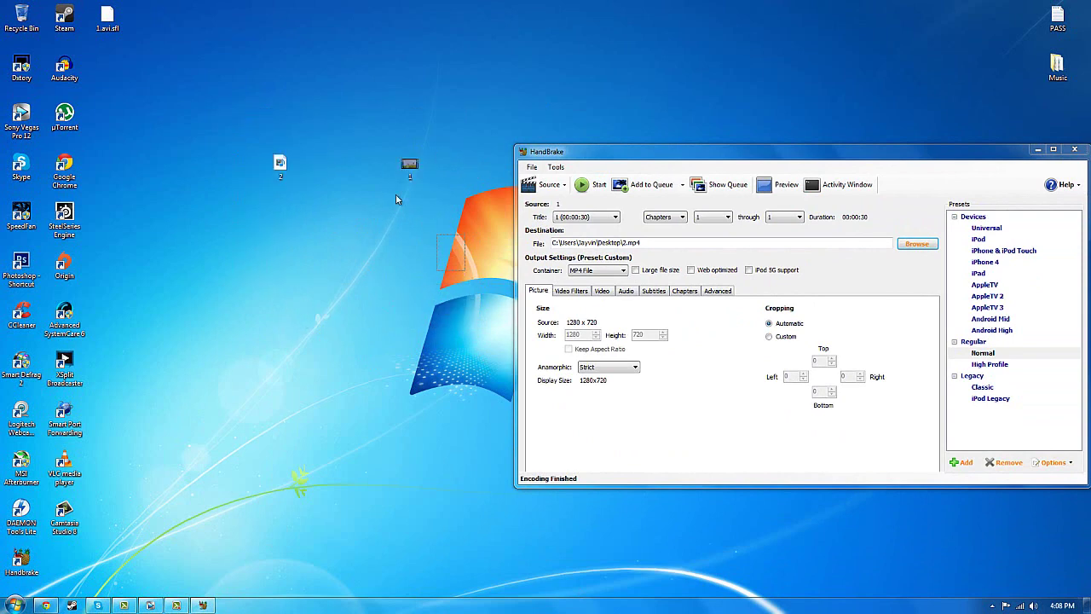
left_click(175, 606)
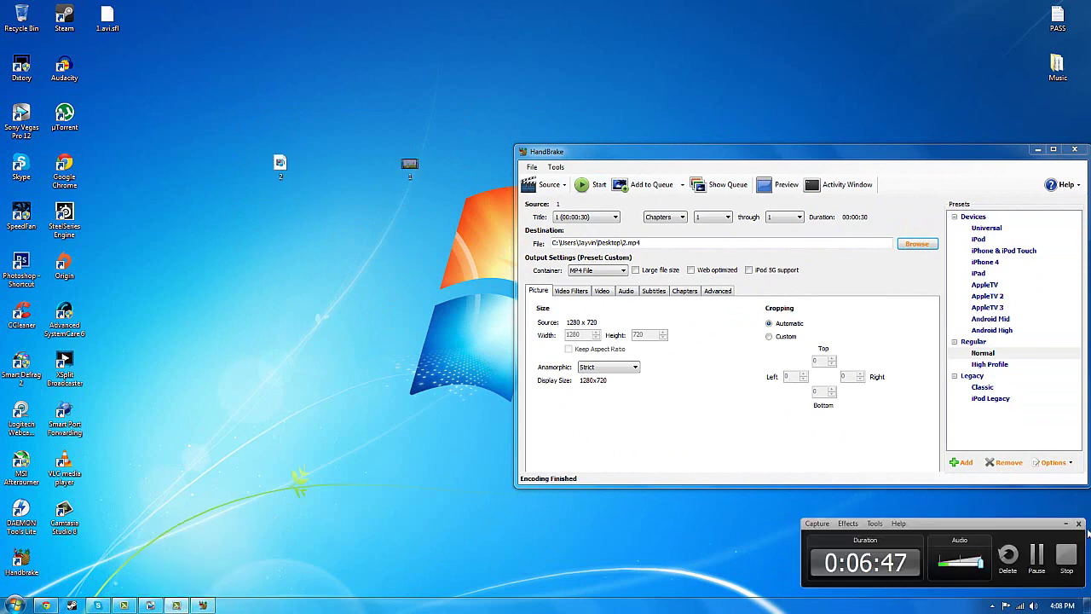